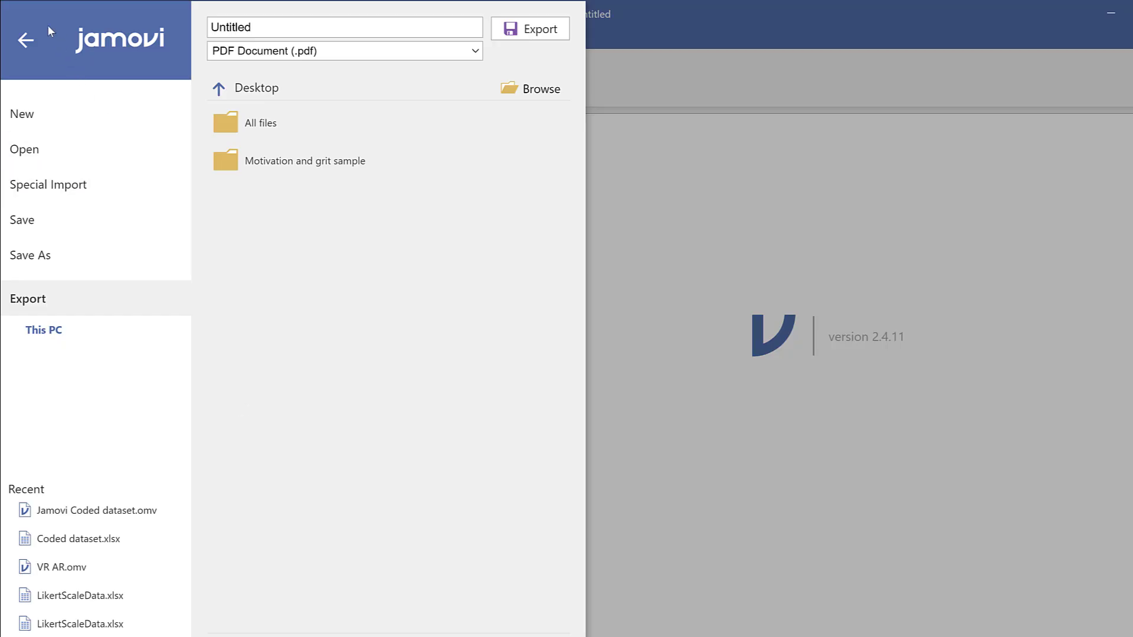
- Leave the export page and open Data.xlsx from the Desktop via the file menu's Open option
{"action": "left_click", "coordinate": [9, 43]}
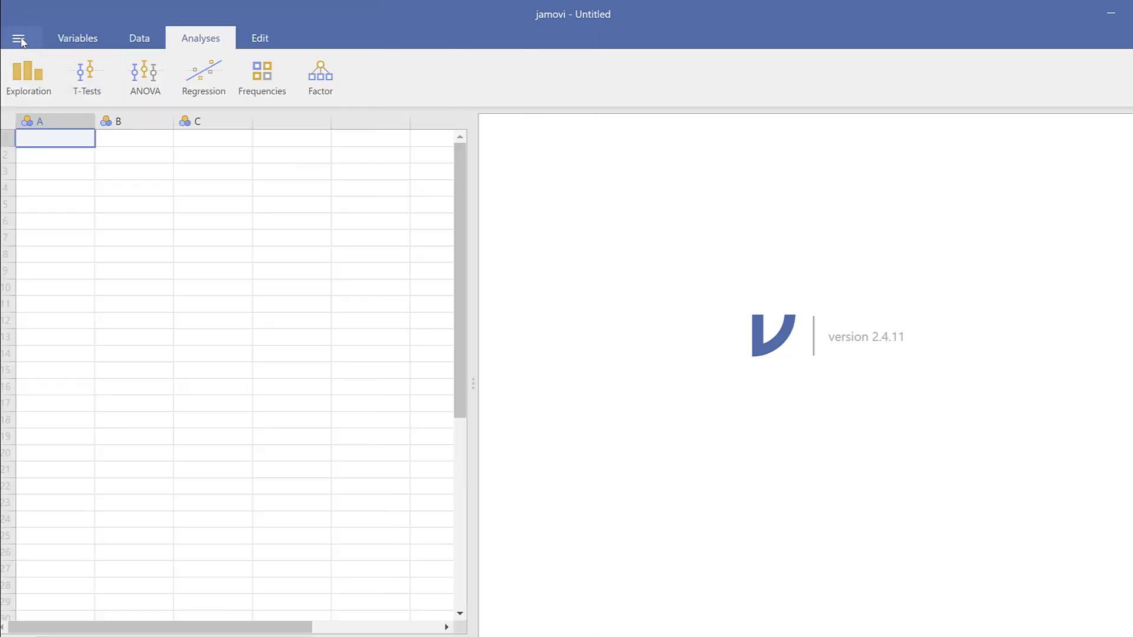
{"action": "left_click", "coordinate": [19, 39]}
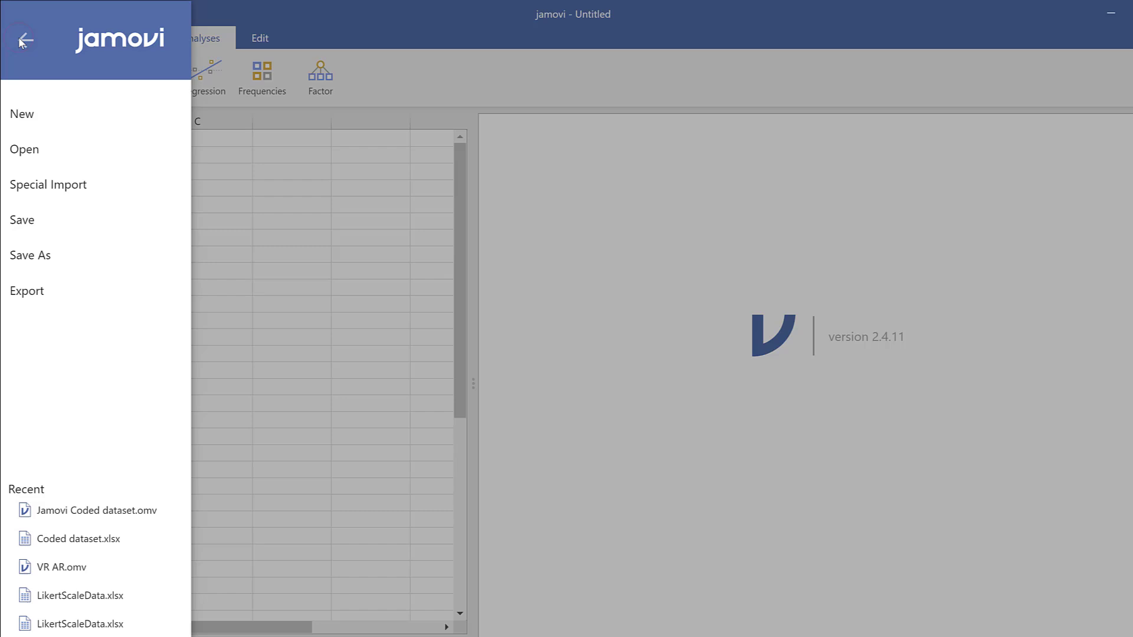
{"action": "left_click", "coordinate": [39, 155]}
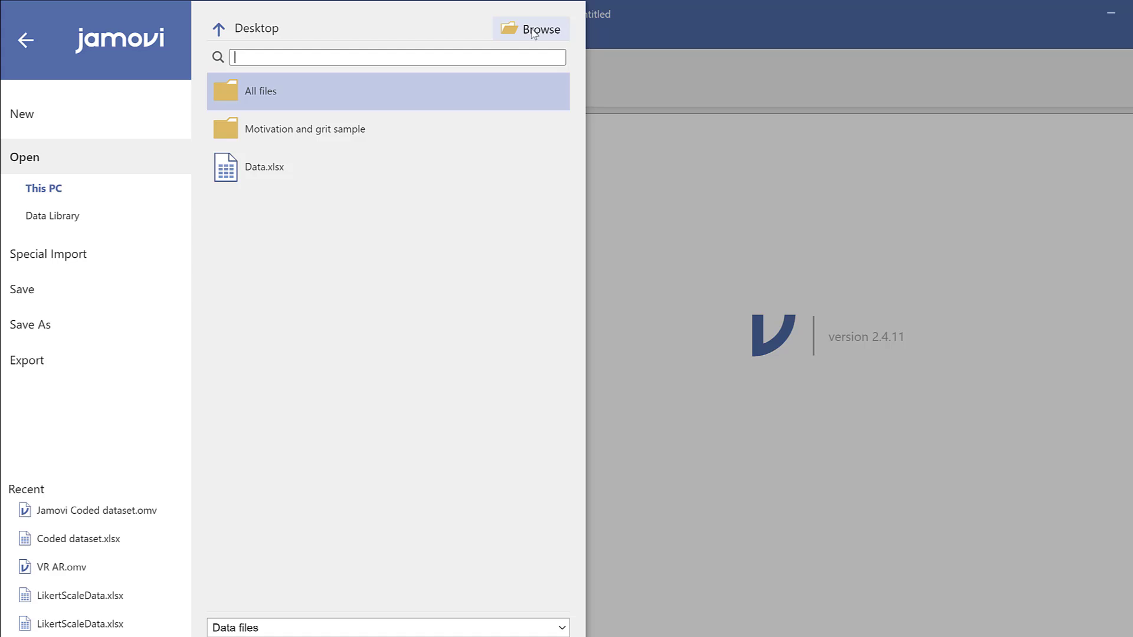
{"action": "left_click", "coordinate": [242, 167]}
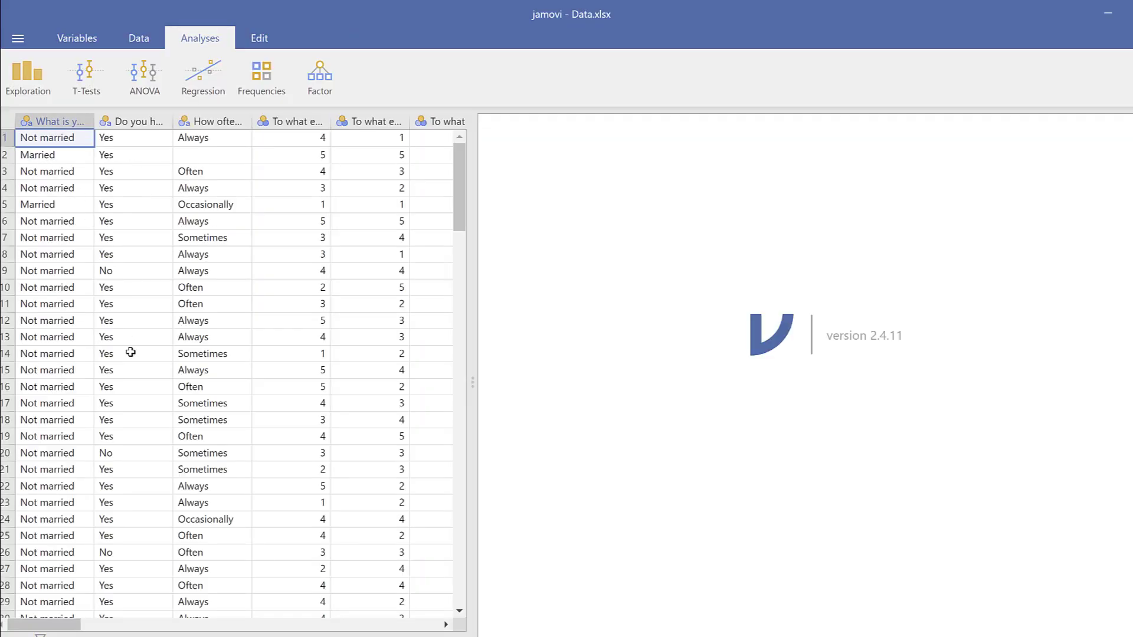
- Scroll through the data grid and select the 'What is your martial status?' column
{"action": "scroll", "coordinate": [131, 352], "scroll_direction": "down", "scroll_amount": 6}
{"action": "scroll", "coordinate": [54, 255], "scroll_direction": "up", "scroll_amount": 7}
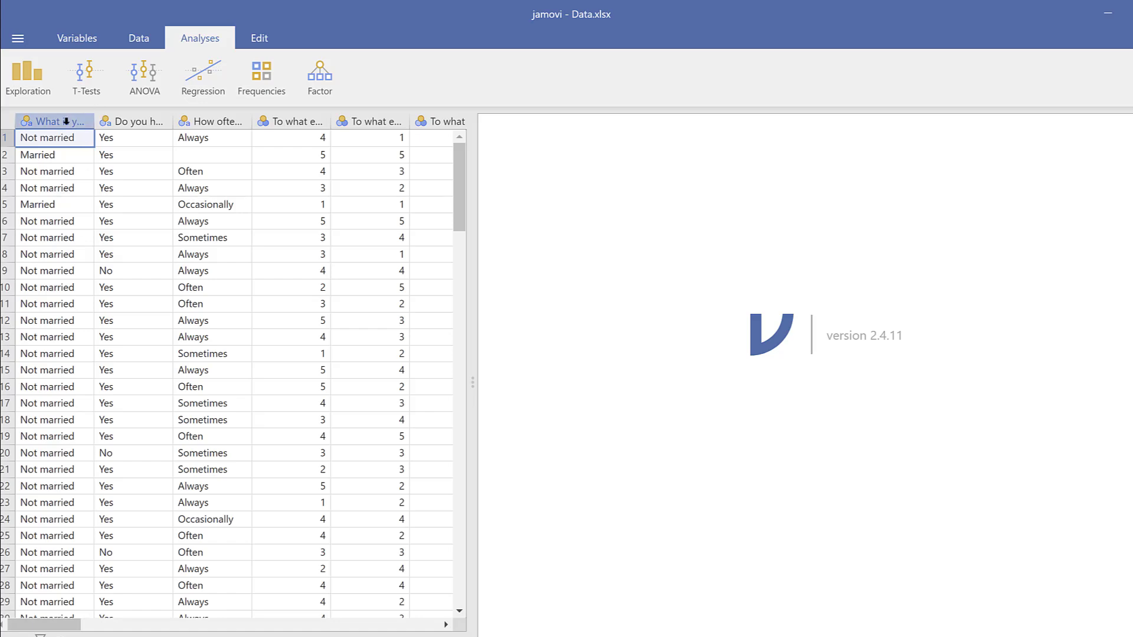
{"action": "left_click", "coordinate": [61, 119]}
- Open the marital status variable's setup, then switch to the laptop question's setup with levels No and Yes
{"action": "double_click", "coordinate": [62, 118]}
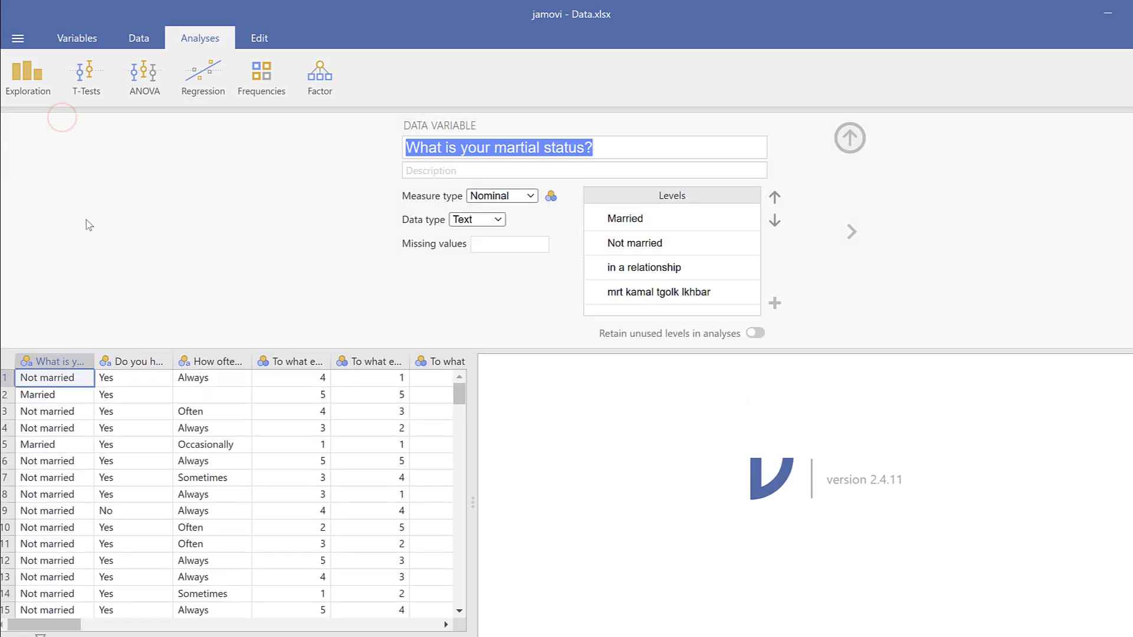
{"action": "left_click", "coordinate": [130, 358]}
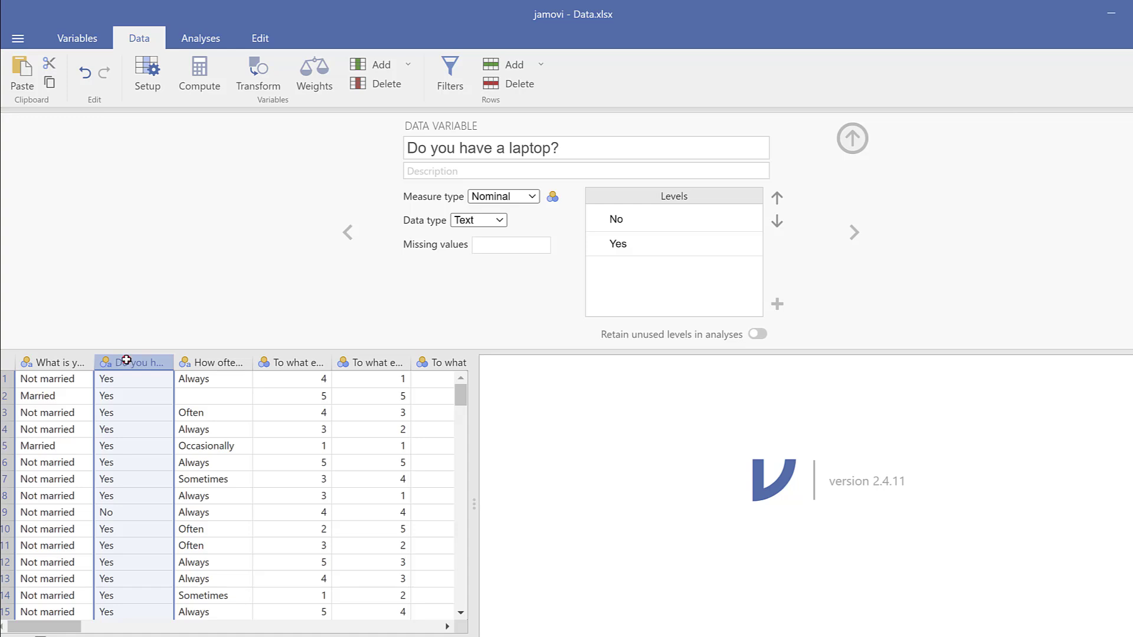
{"action": "left_click", "coordinate": [126, 361]}
{"action": "left_click", "coordinate": [127, 360]}
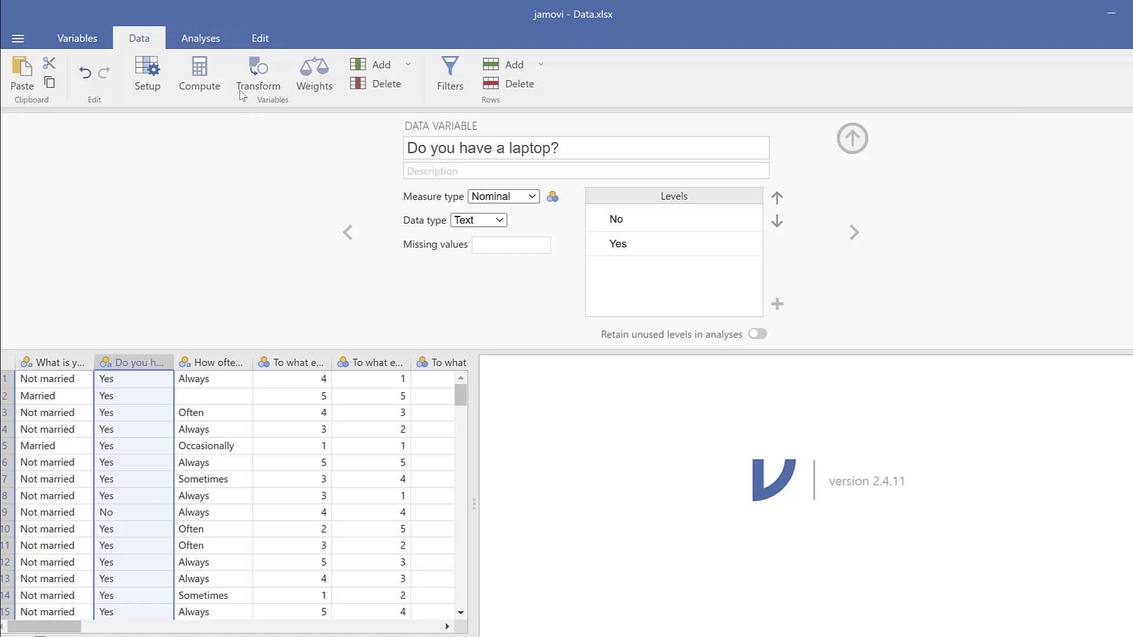
- Create a transformed copy of the laptop question and start a new transform for it
{"action": "left_click", "coordinate": [145, 37]}
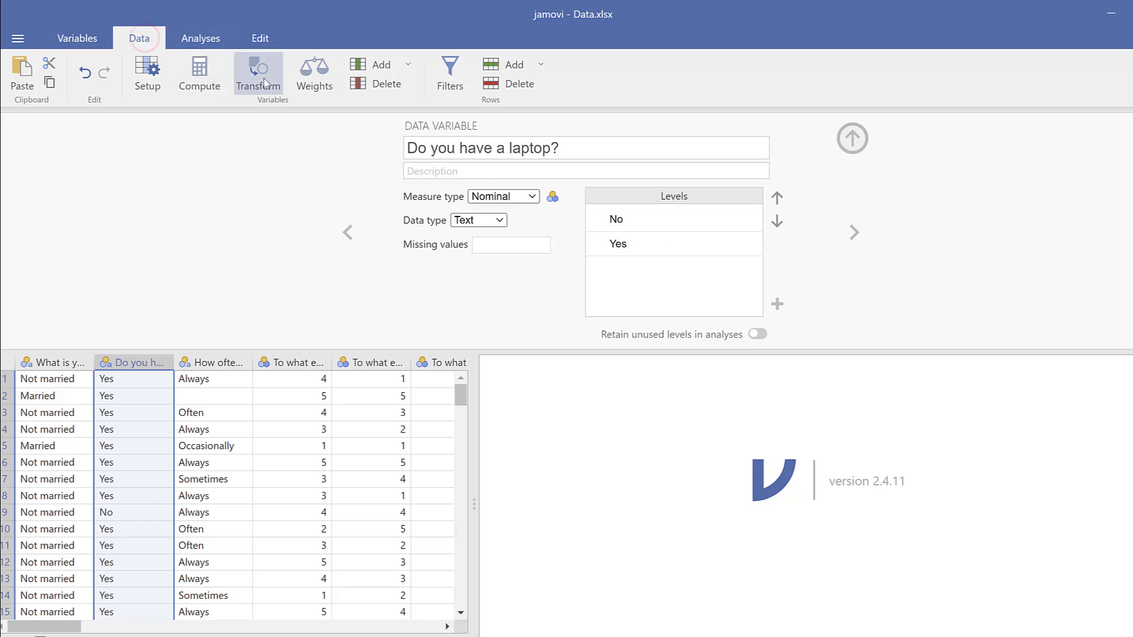
{"action": "left_click", "coordinate": [264, 82]}
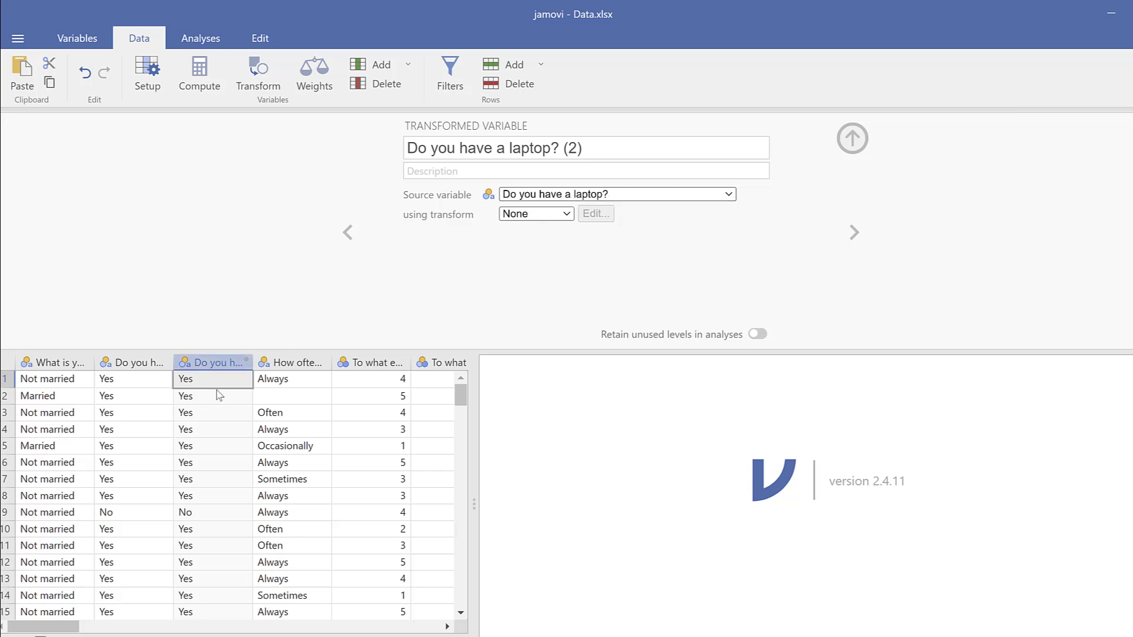
{"action": "left_click", "coordinate": [568, 213]}
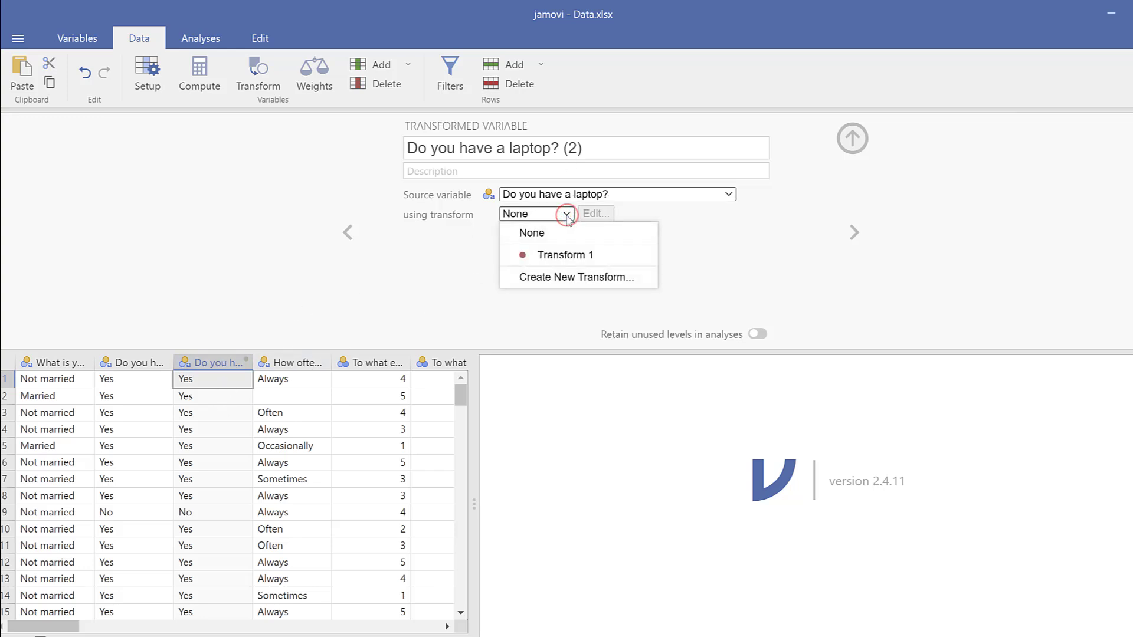
{"action": "left_click", "coordinate": [558, 277]}
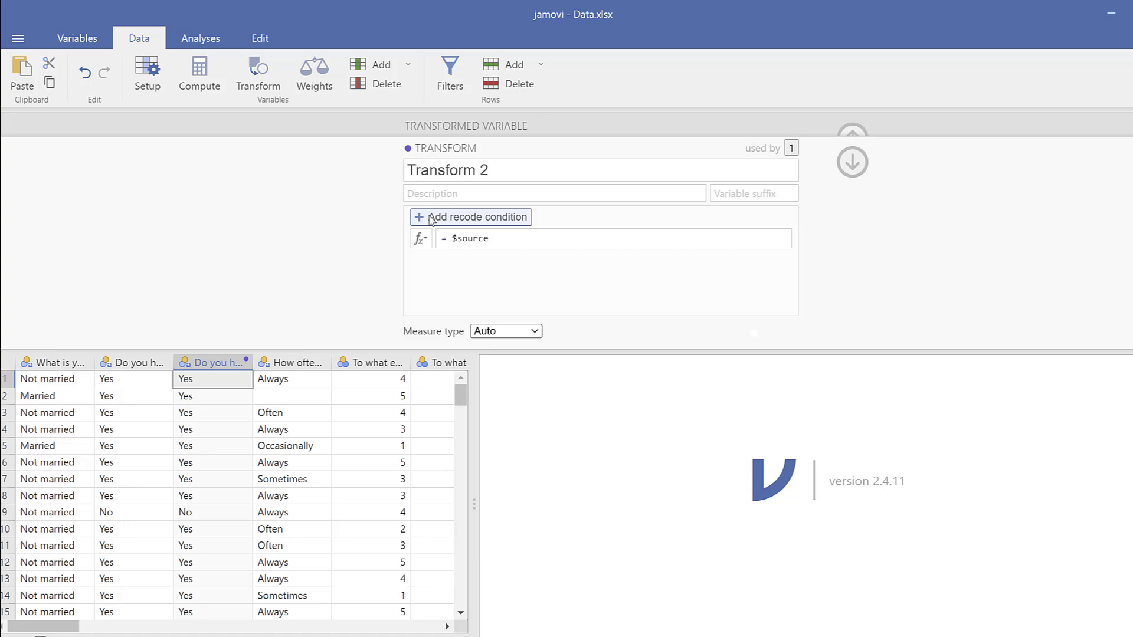
- Add a recode condition mapping $source == "No" to 0, with else value 1
{"action": "left_click", "coordinate": [468, 219]}
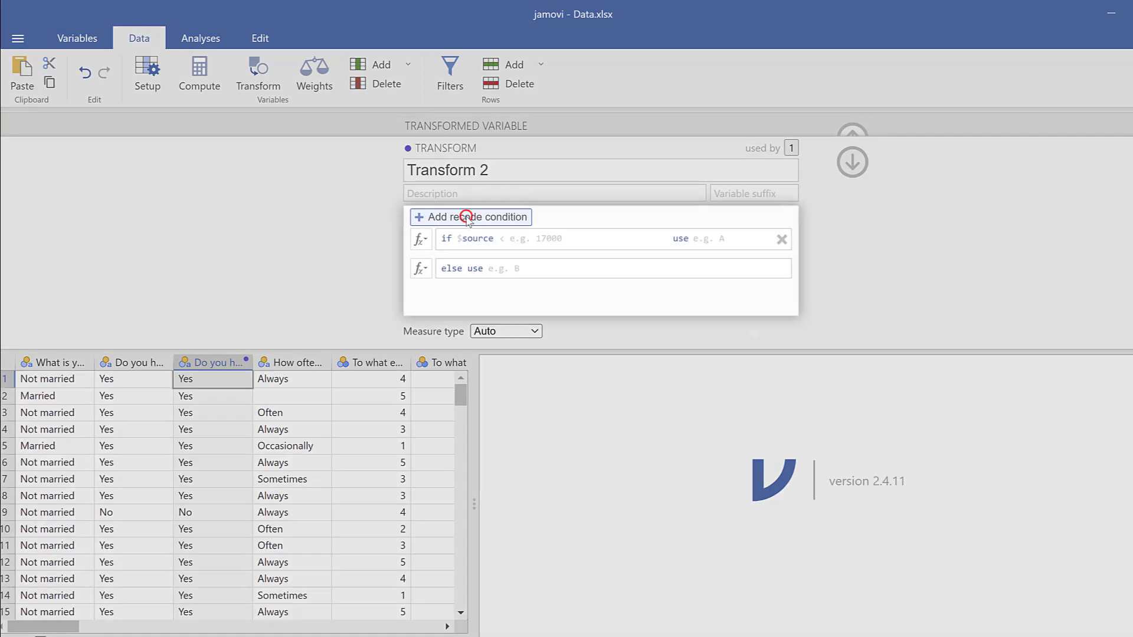
{"action": "left_click", "coordinate": [499, 239]}
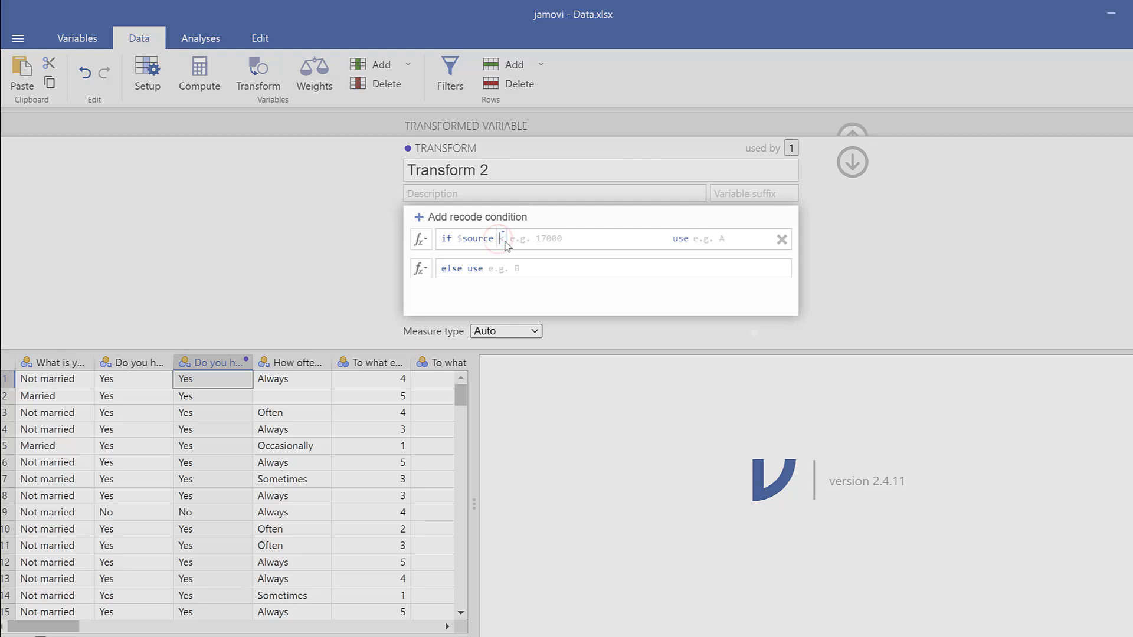
{"action": "type", "text": "== \"No"}
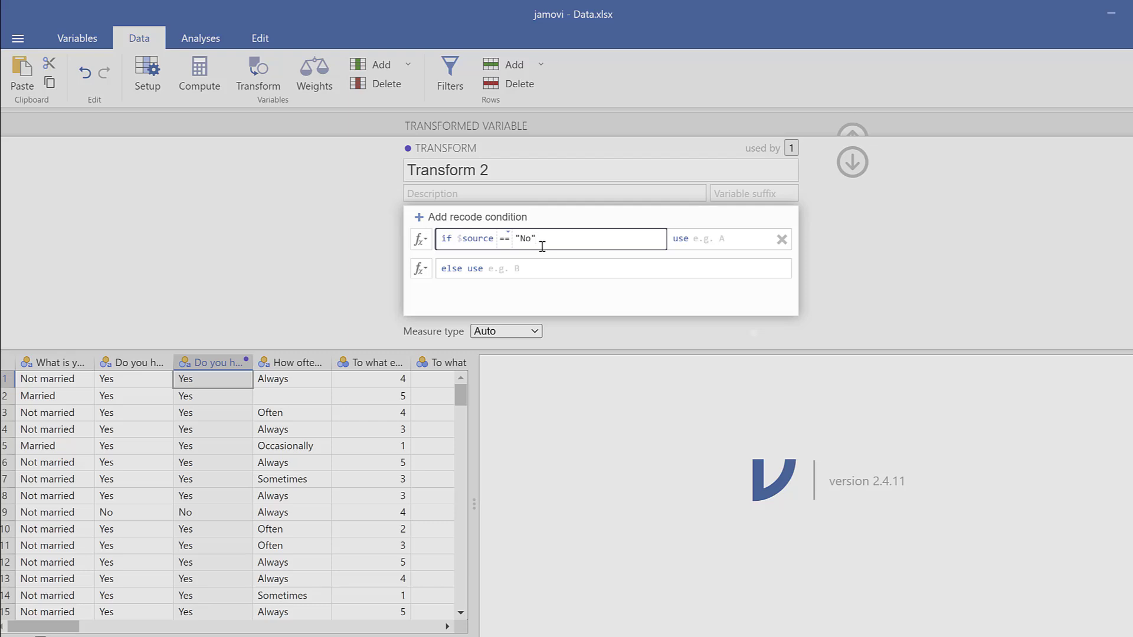
{"action": "left_click", "coordinate": [713, 239]}
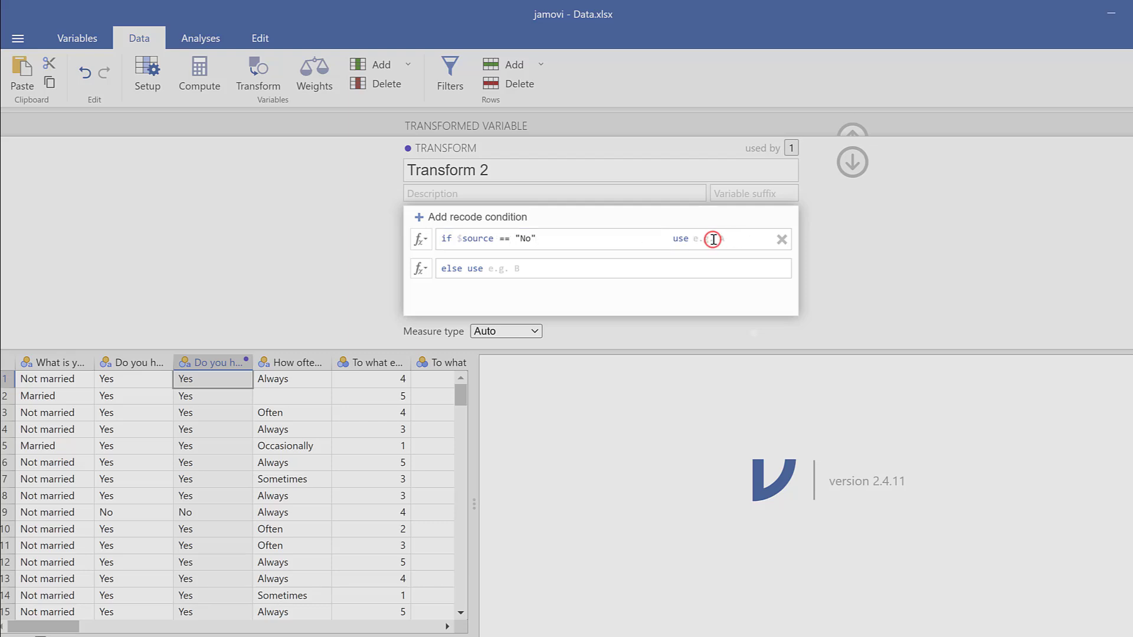
{"action": "type", "text": "0"}
{"action": "left_click", "coordinate": [496, 270]}
{"action": "type", "text": "1"}
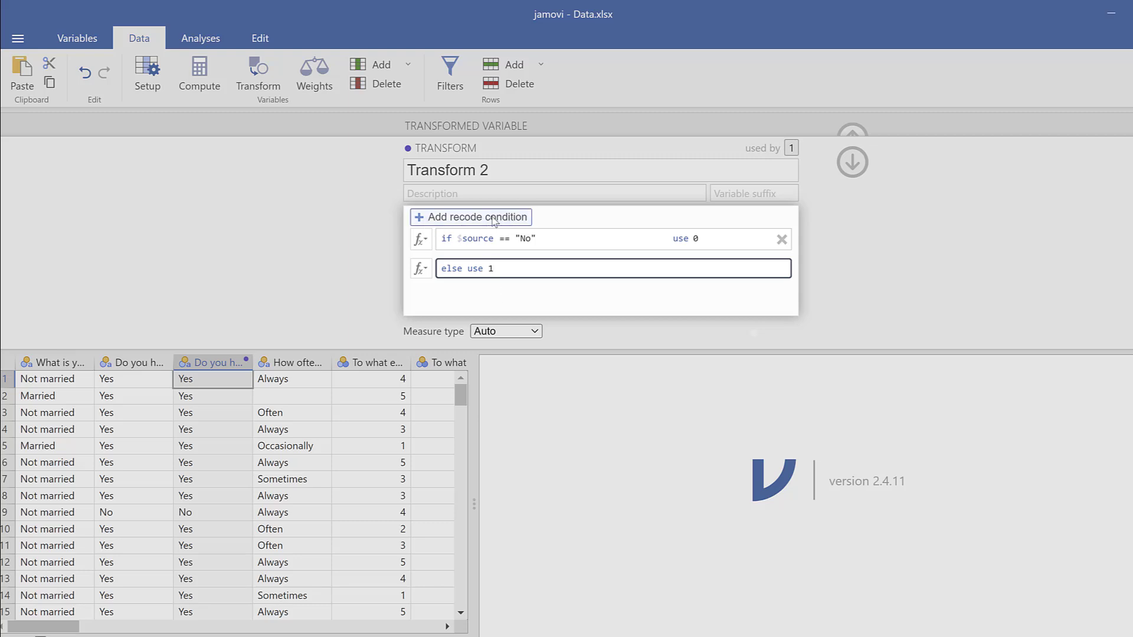
- Add a second condition mapping "Yes" to 1 and clear the else value
{"action": "left_click", "coordinate": [439, 219]}
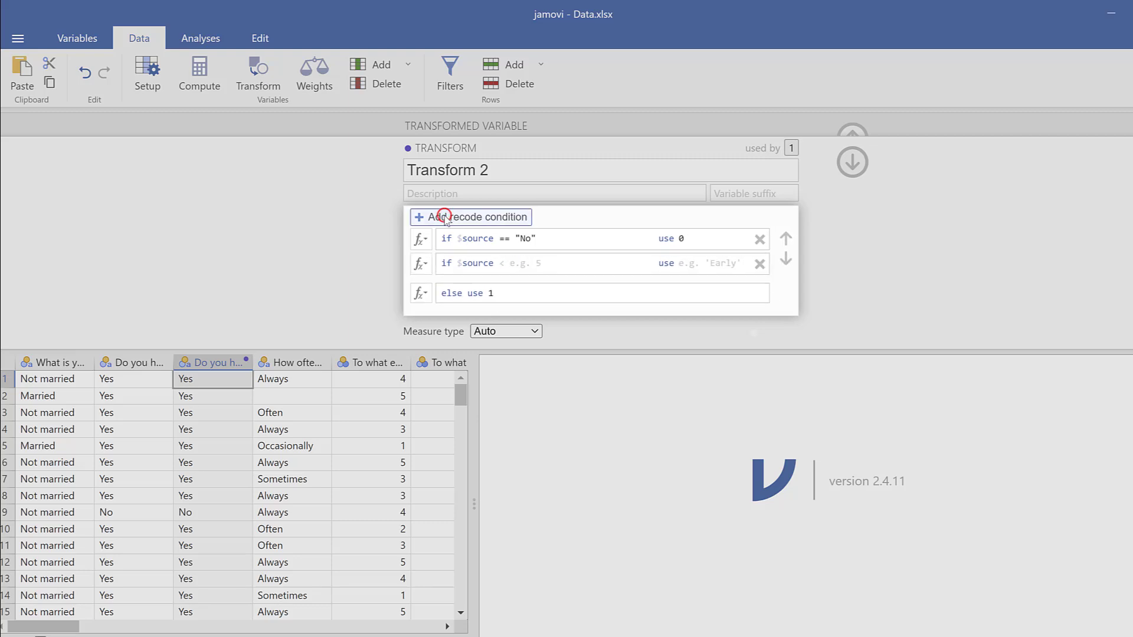
{"action": "left_click", "coordinate": [501, 262]}
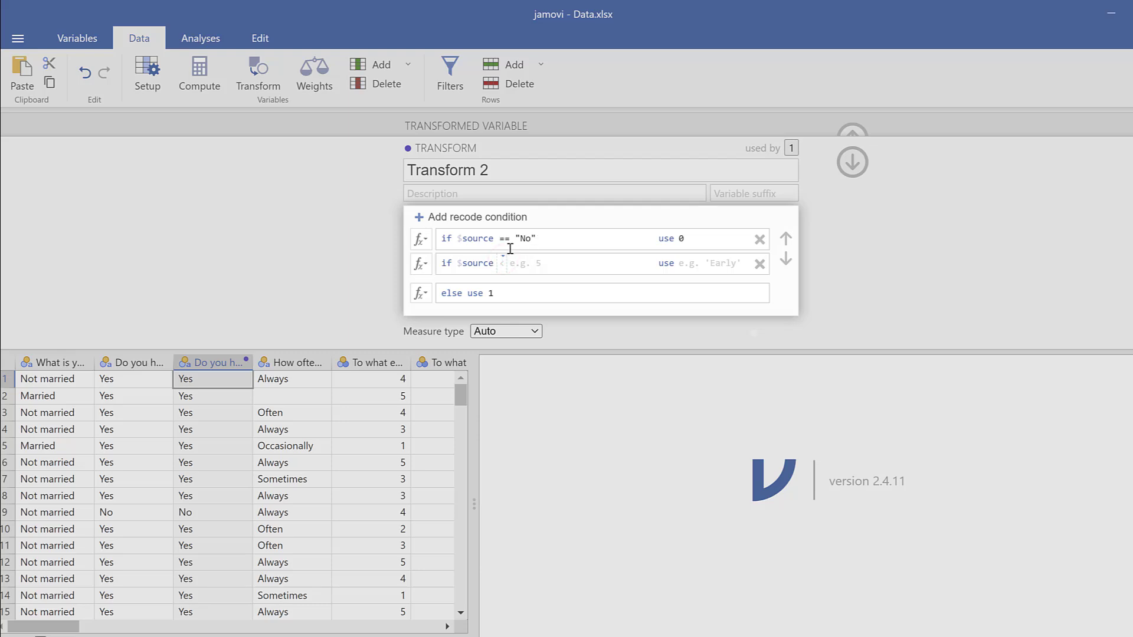
{"action": "type", "text": "== \"Yes"}
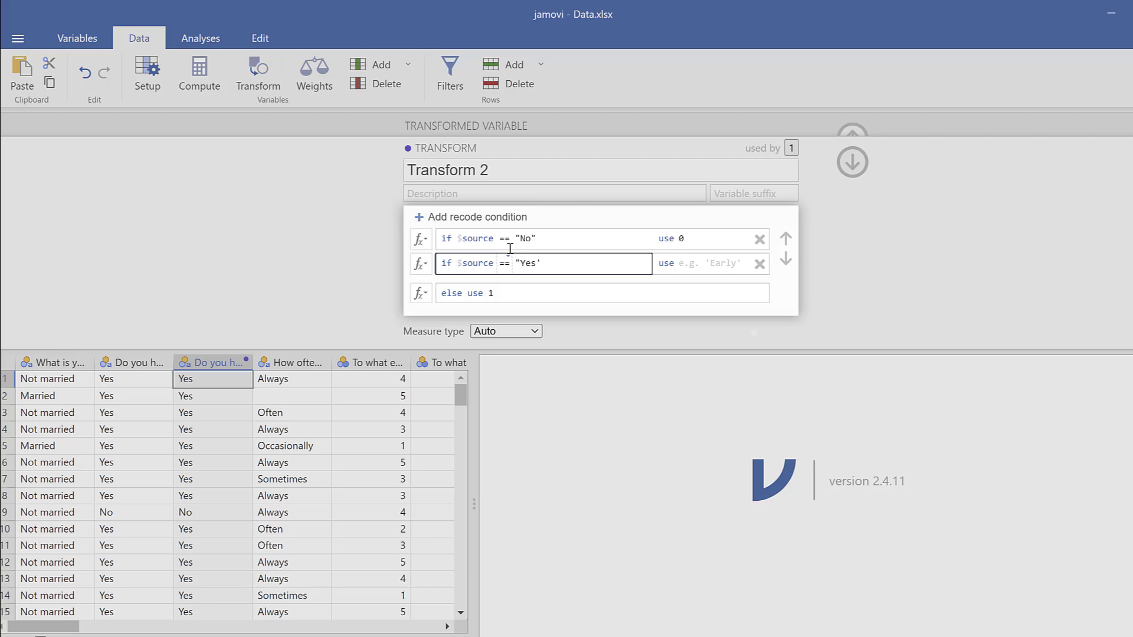
{"action": "left_click", "coordinate": [717, 264]}
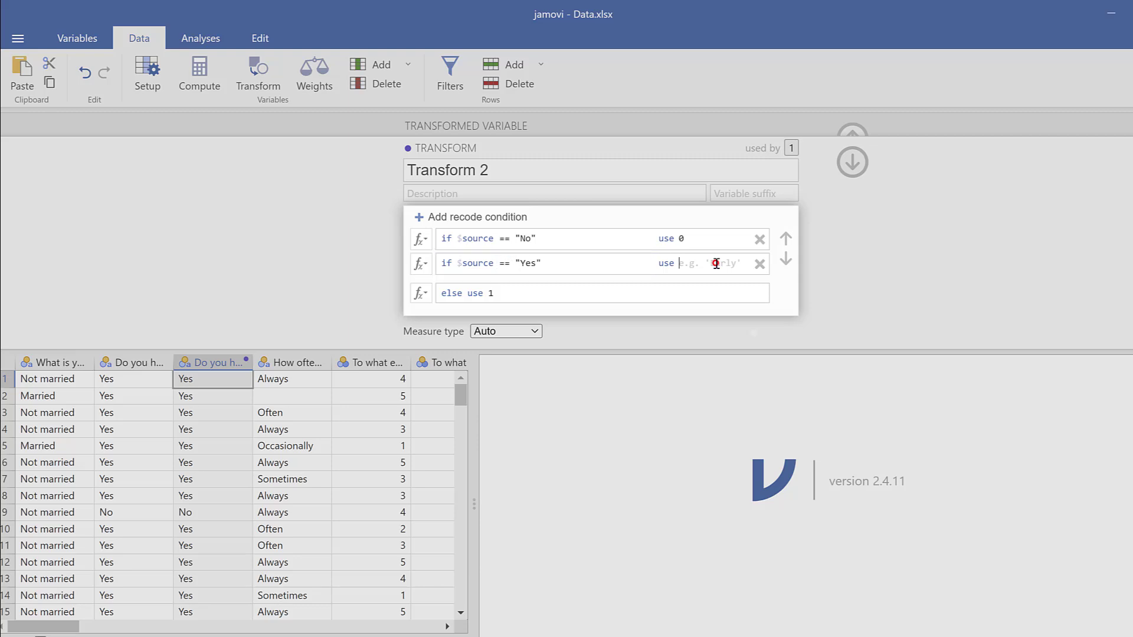
{"action": "type", "text": "1"}
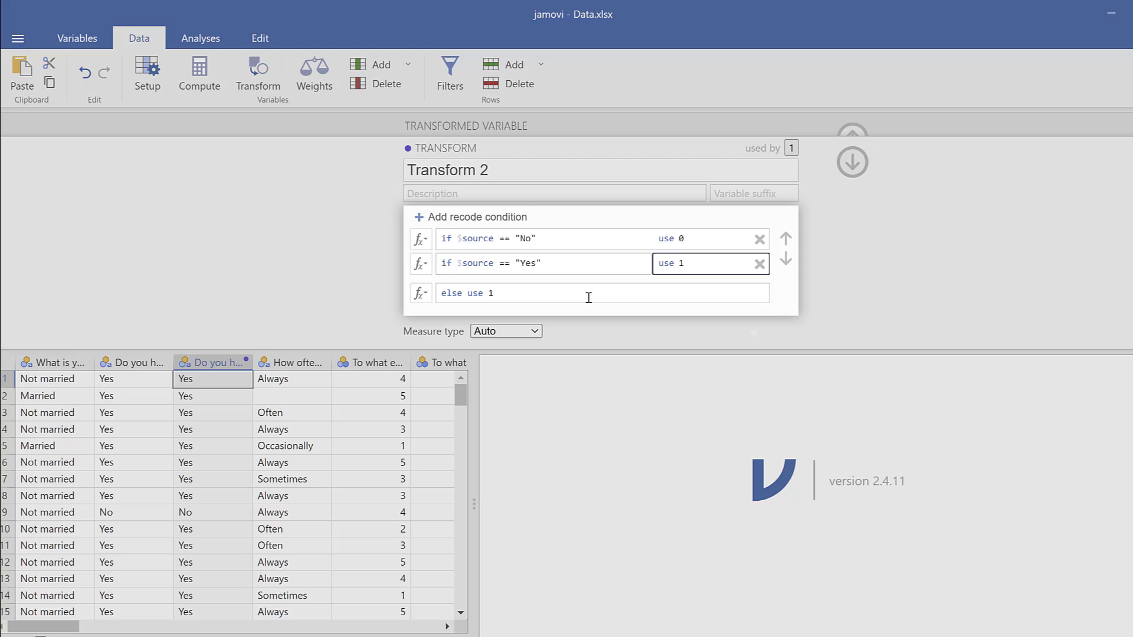
{"action": "left_click", "coordinate": [502, 295]}
{"action": "key", "text": "BackSpace"}
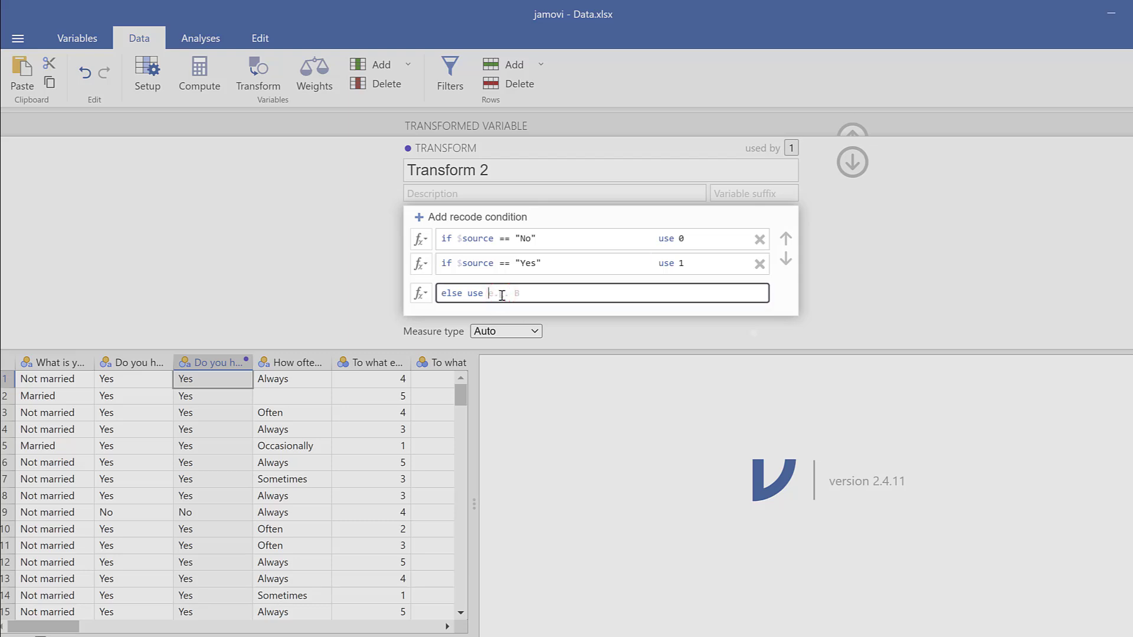
- Rename the transform from Transform 2 to 'Yes-No Code'
{"action": "left_click", "coordinate": [499, 176]}
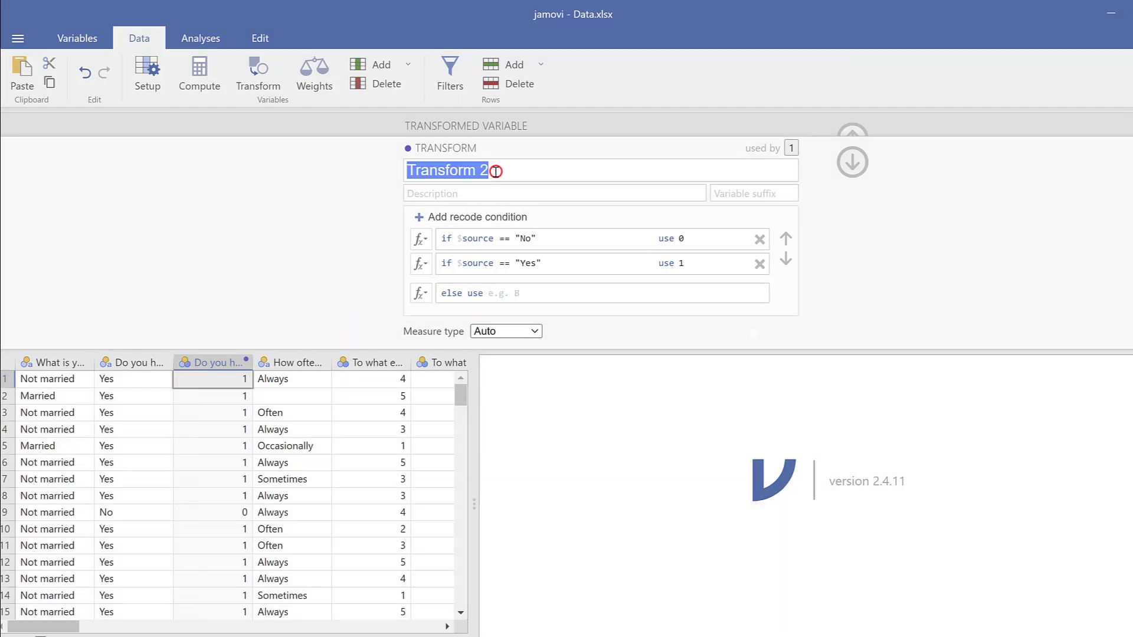
{"action": "key", "text": "BackSpace"}
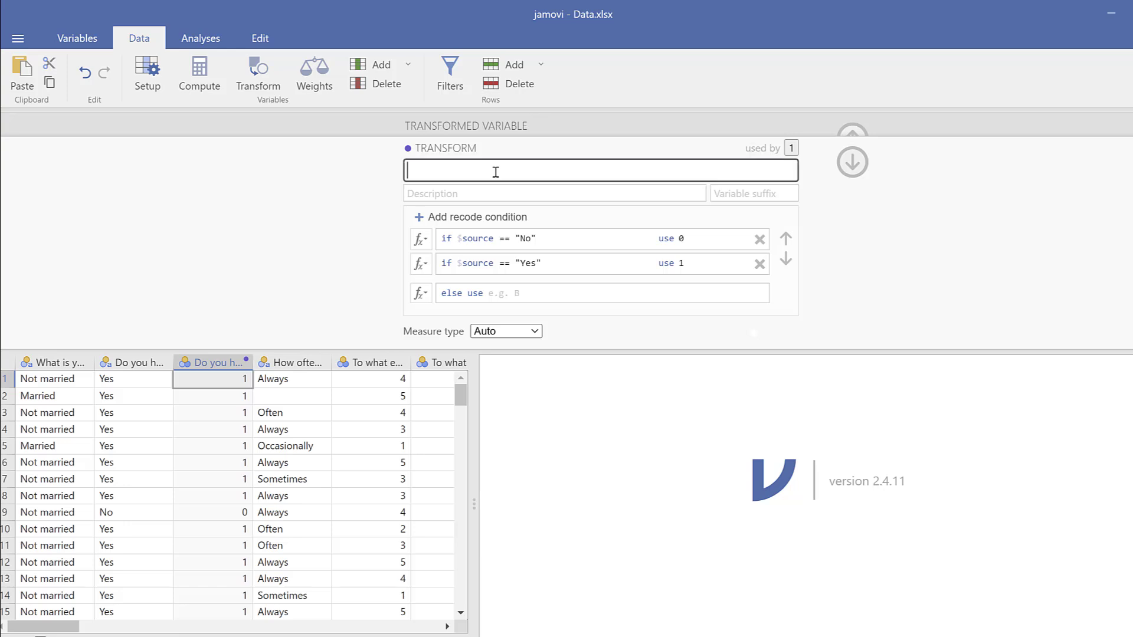
{"action": "type", "text": "Yes-No Code"}
{"action": "left_click", "coordinate": [875, 210]}
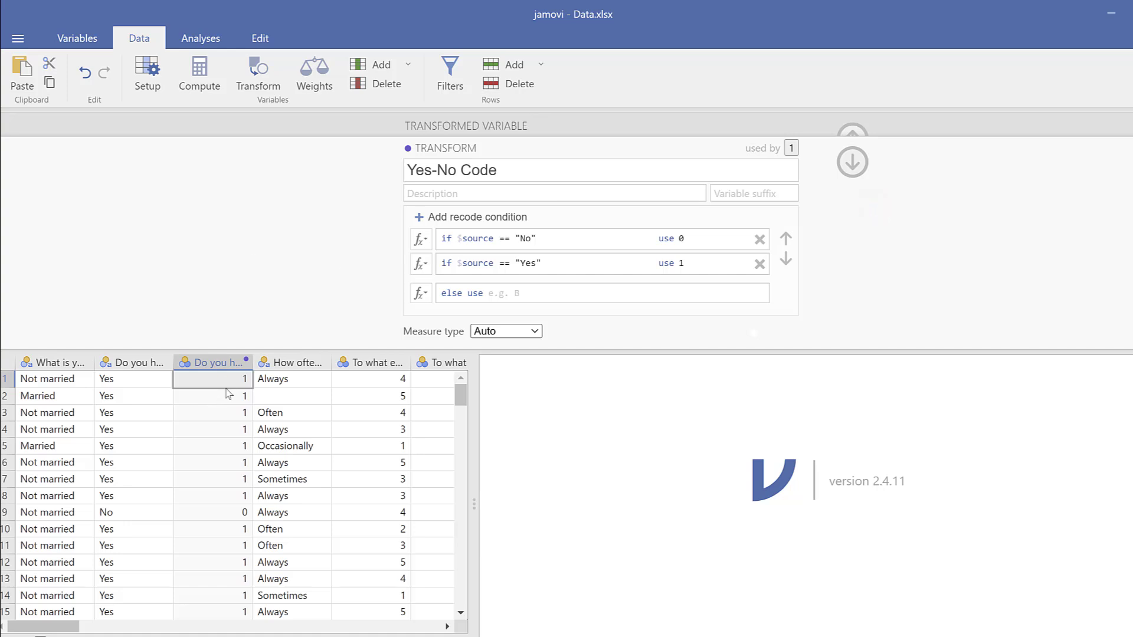
{"action": "scroll", "coordinate": [242, 448], "scroll_direction": "down", "scroll_amount": 1}
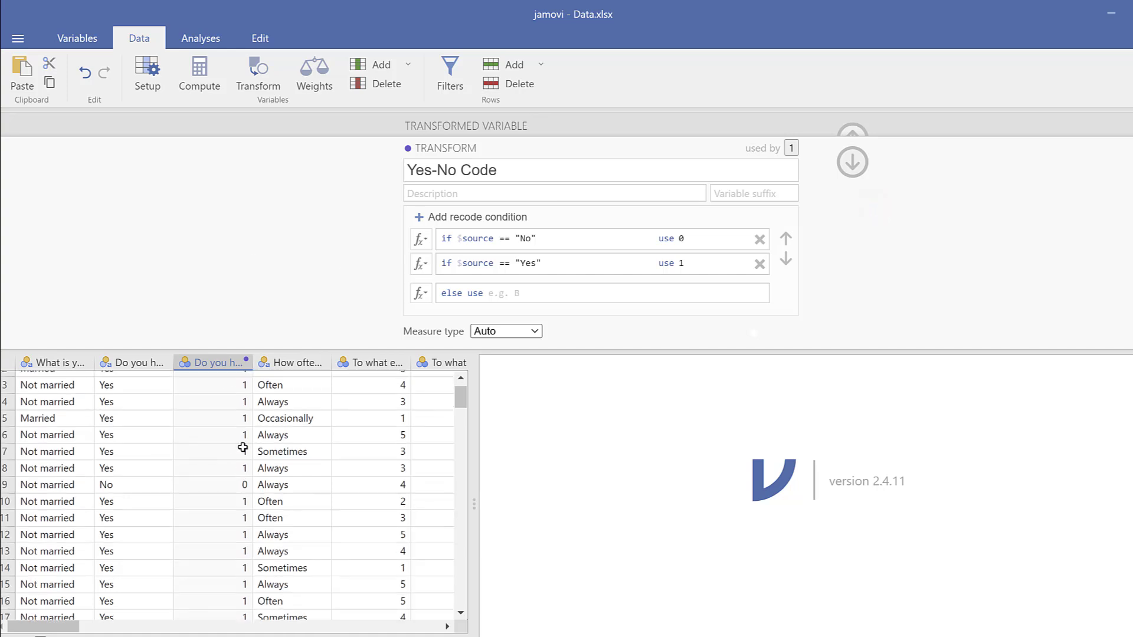
{"action": "scroll", "coordinate": [239, 396], "scroll_direction": "up", "scroll_amount": 2}
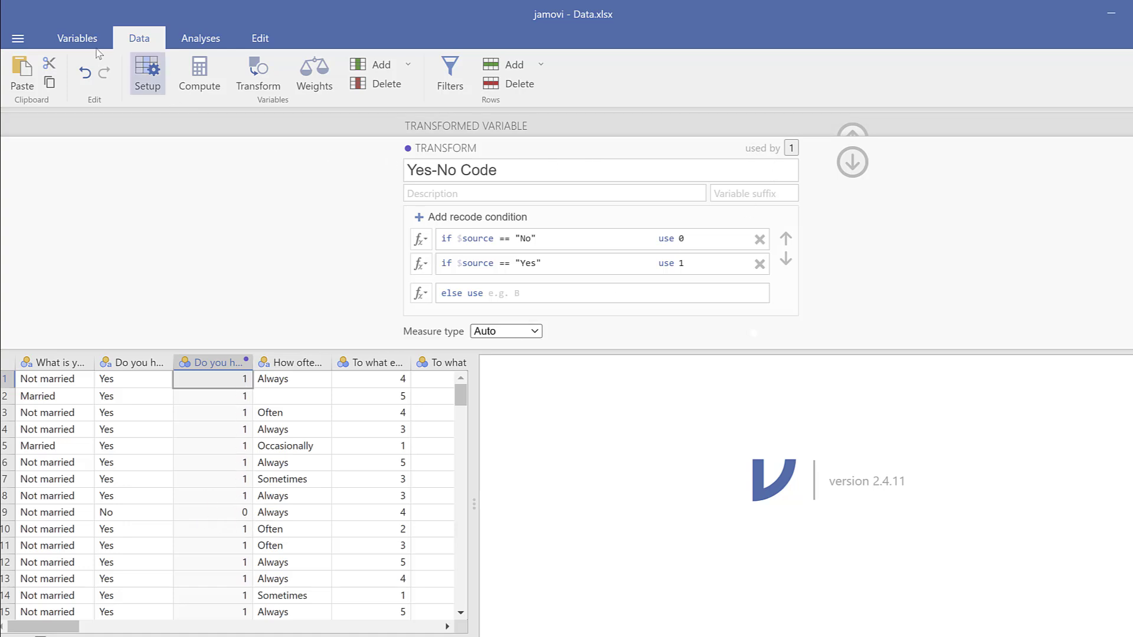
- Link the transformed laptop column to the Yes-No Code transform and browse the resulting 1s and 0s
{"action": "left_click", "coordinate": [137, 377]}
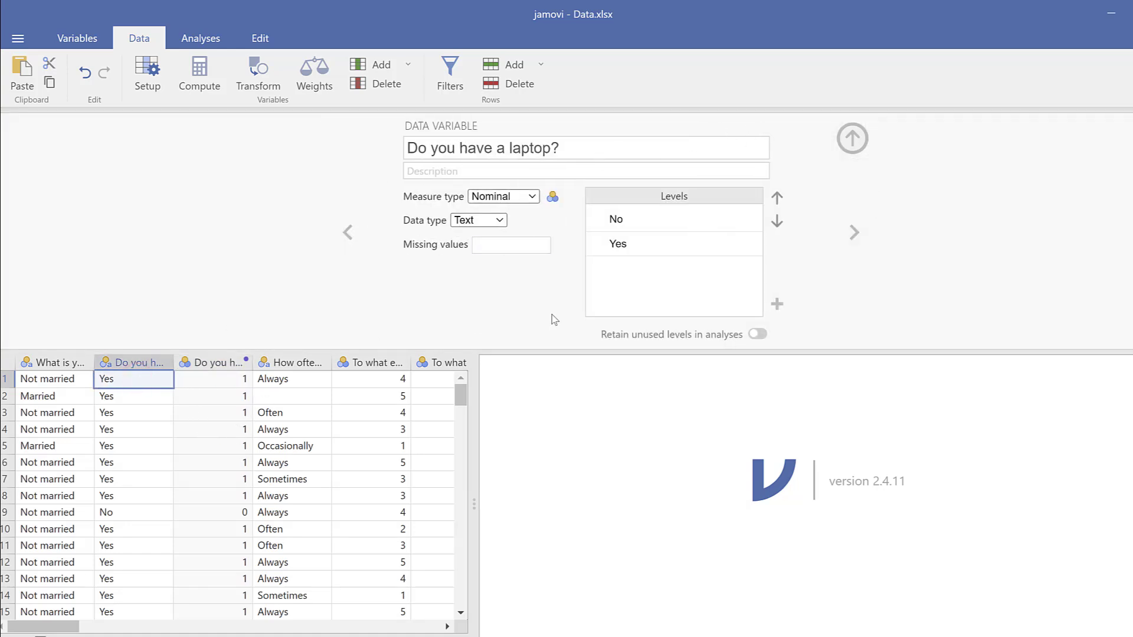
{"action": "left_click", "coordinate": [691, 215]}
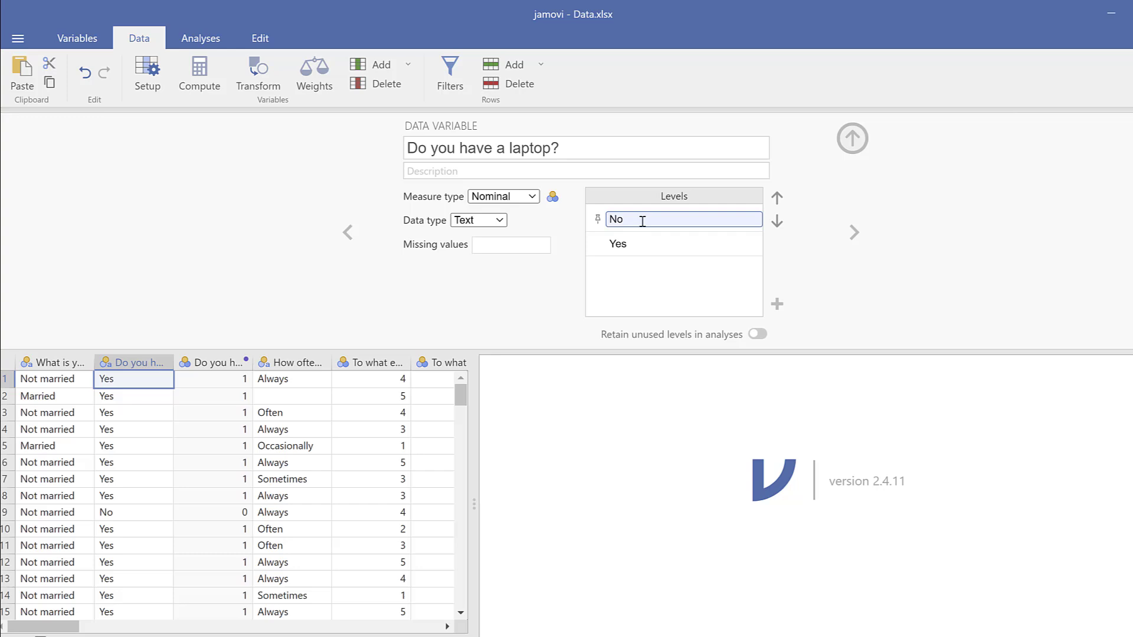
{"action": "left_click", "coordinate": [235, 379]}
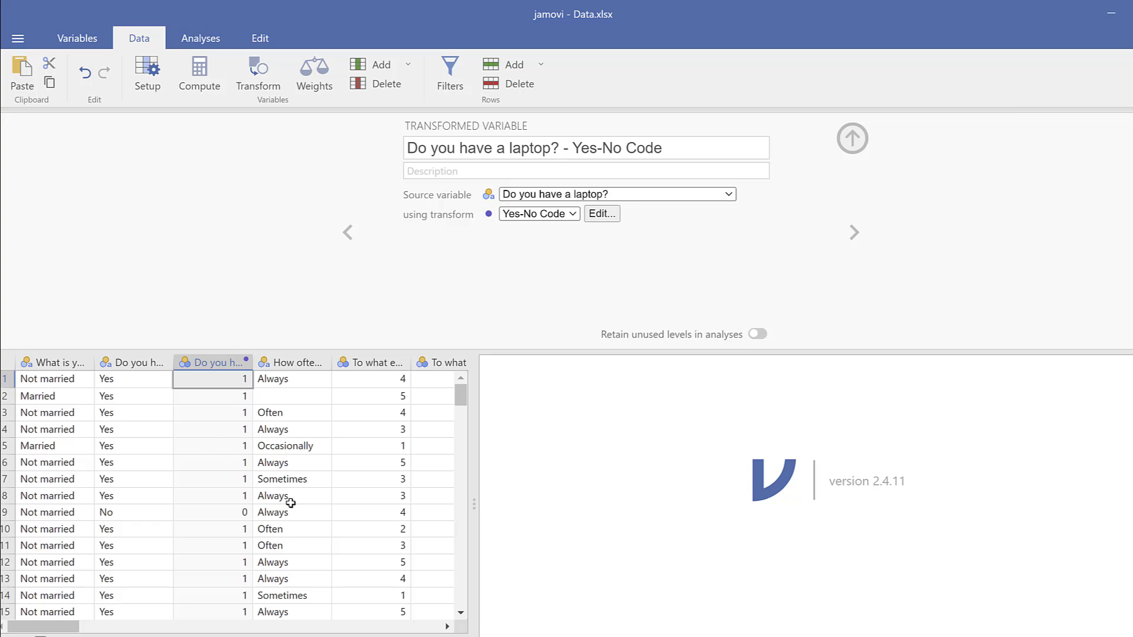
{"action": "left_click_drag", "start_coordinate": [54, 627], "coordinate": [7, 582]}
{"action": "left_click", "coordinate": [292, 362]}
{"action": "left_click", "coordinate": [213, 361]}
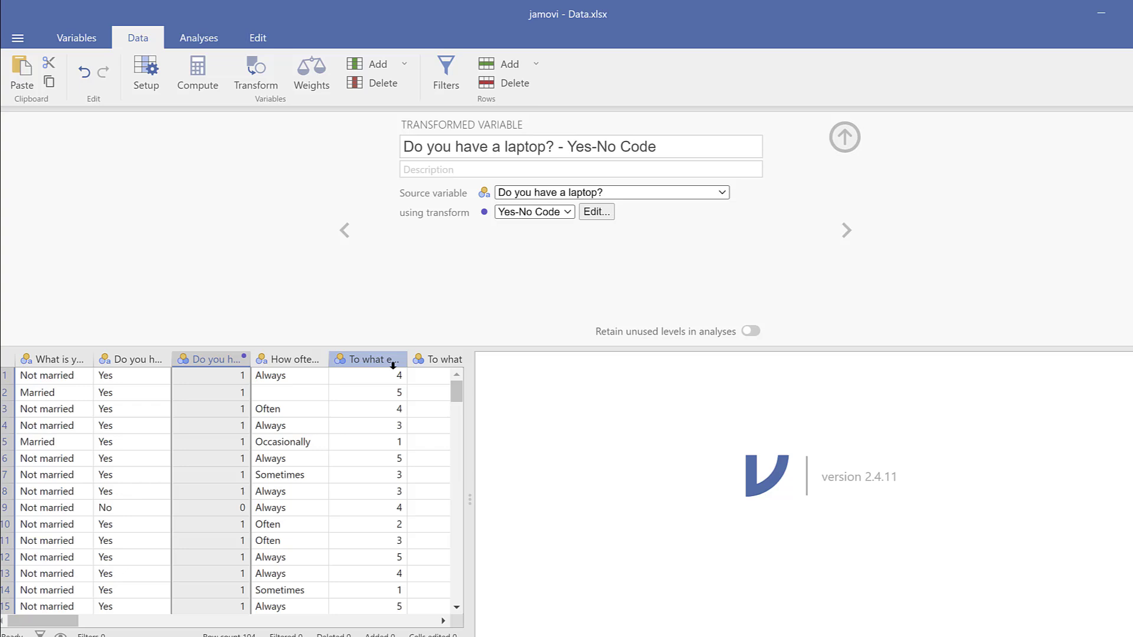
{"action": "left_click_drag", "start_coordinate": [48, 623], "coordinate": [413, 582]}
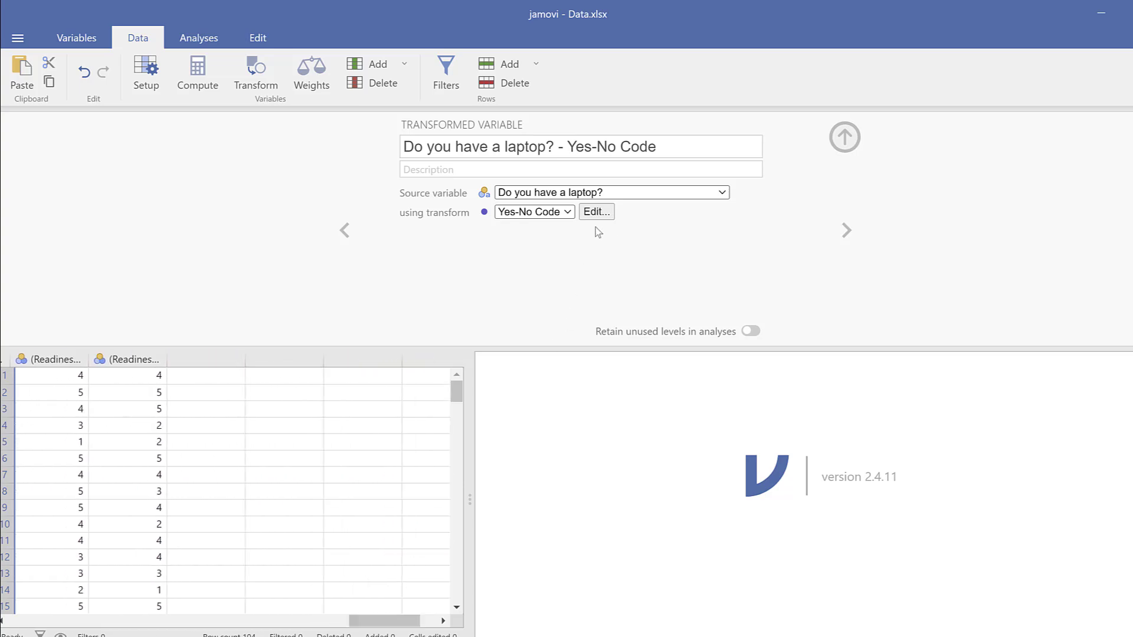
{"action": "left_click", "coordinate": [566, 213]}
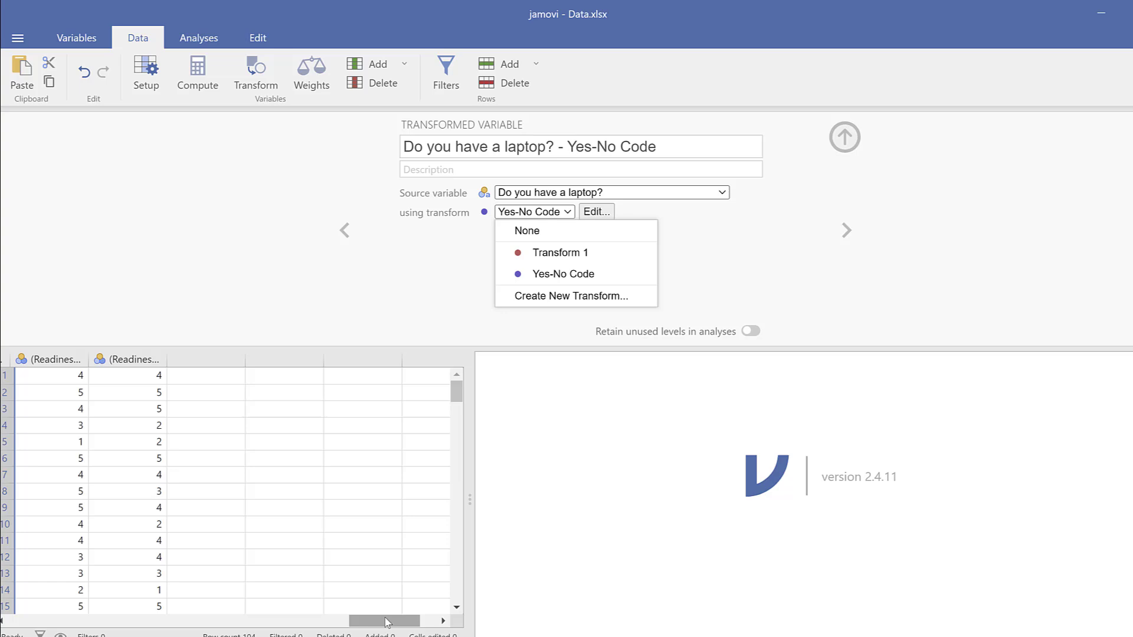
{"action": "left_click_drag", "start_coordinate": [390, 626], "coordinate": [45, 615]}
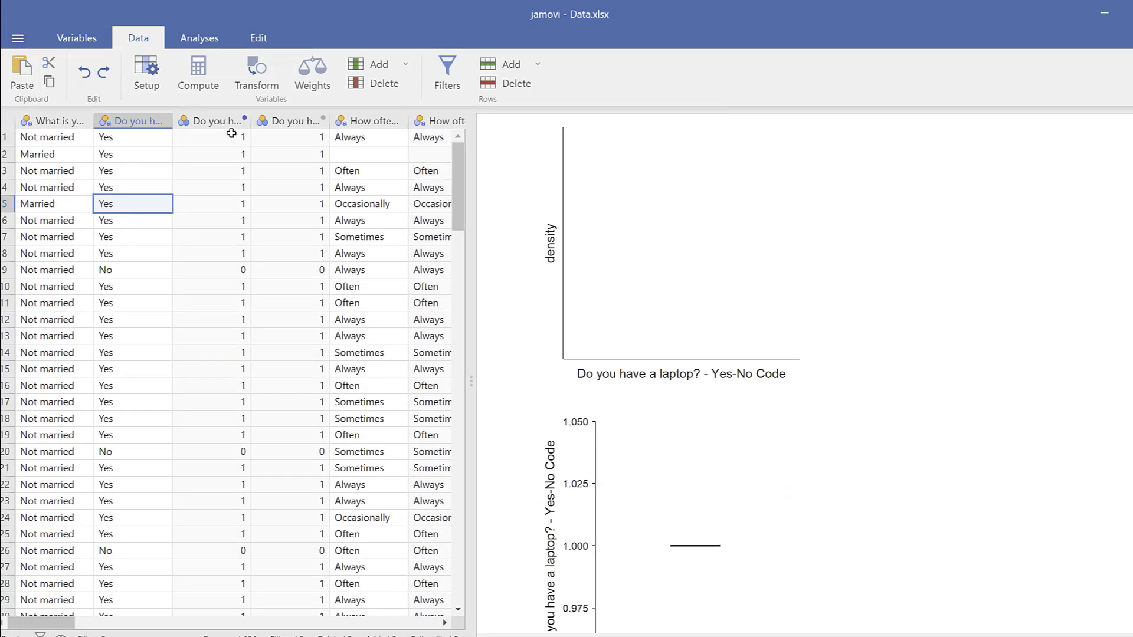
- Relabel the original laptop question's levels: No becomes 0 and Yes becomes 1
{"action": "left_click", "coordinate": [232, 134]}
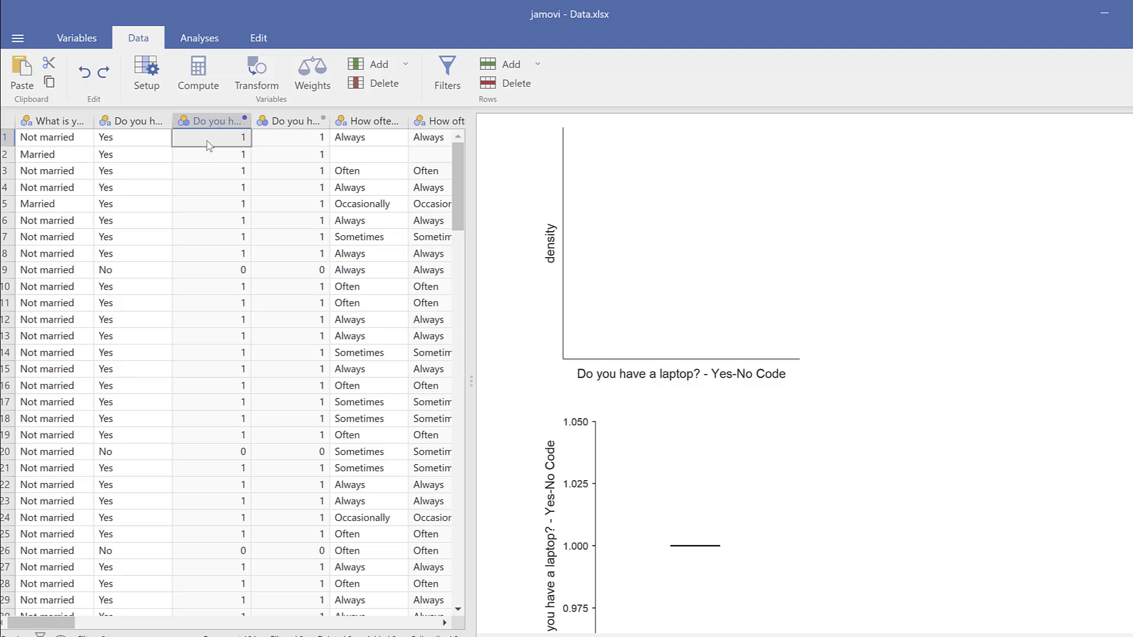
{"action": "left_click", "coordinate": [120, 122]}
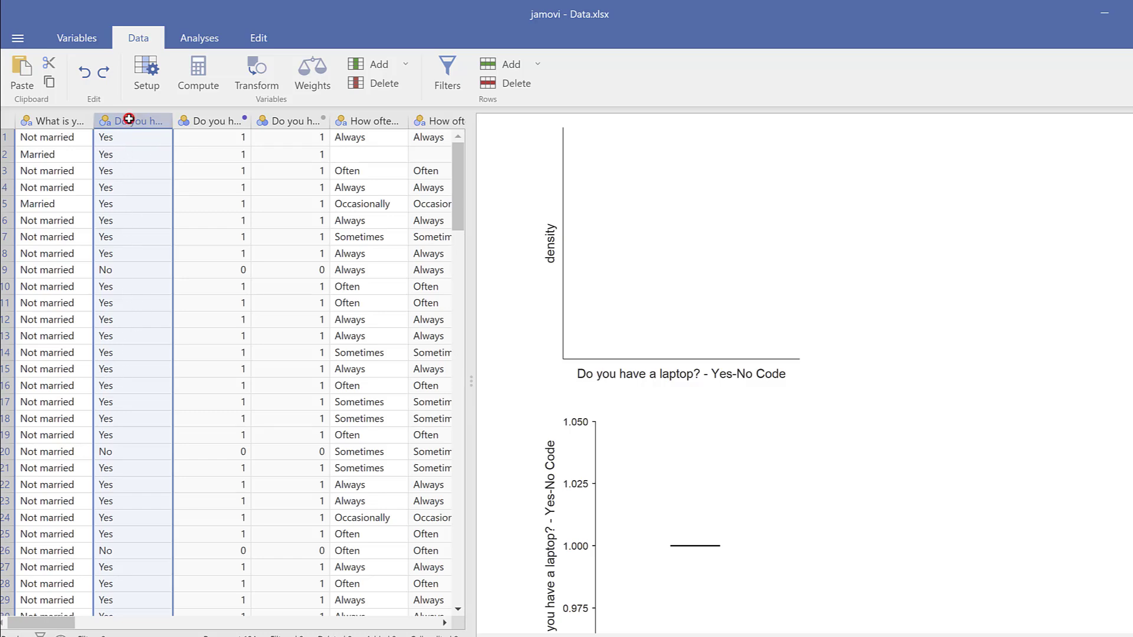
{"action": "double_click", "coordinate": [129, 120]}
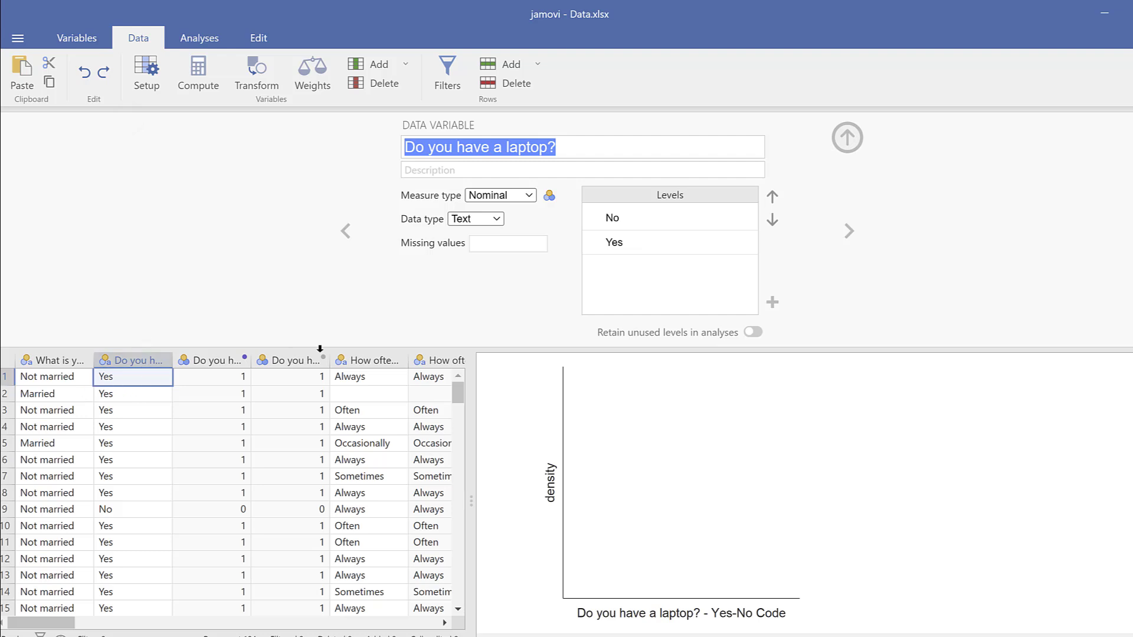
{"action": "left_click", "coordinate": [616, 219]}
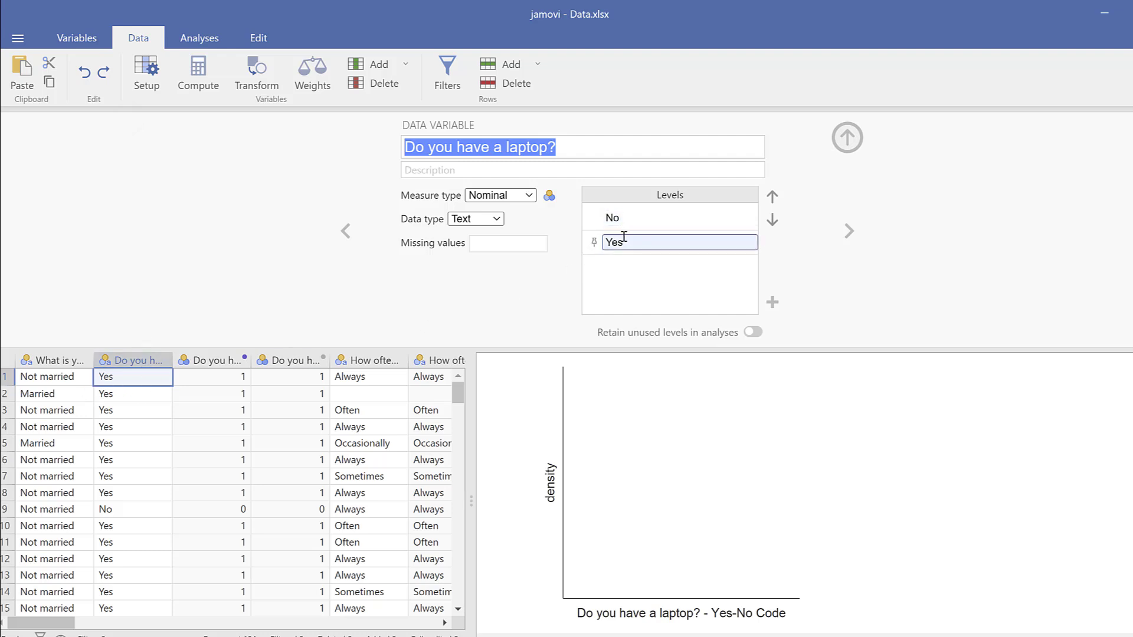
{"action": "left_click", "coordinate": [625, 218]}
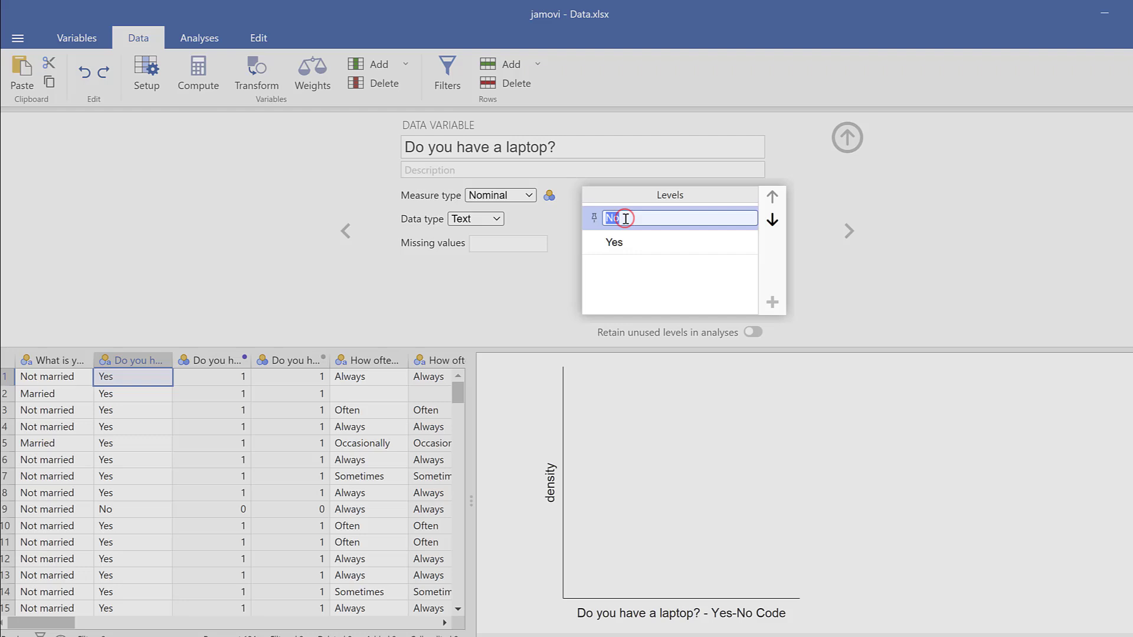
{"action": "type", "text": "0"}
{"action": "key", "text": "Return"}
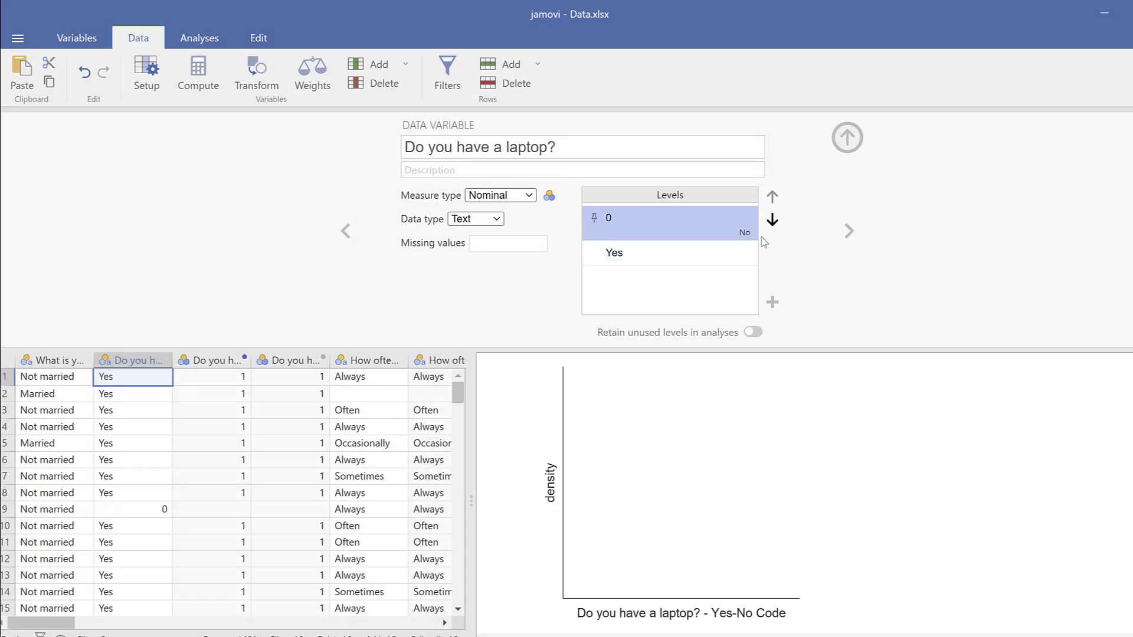
{"action": "left_click", "coordinate": [627, 253]}
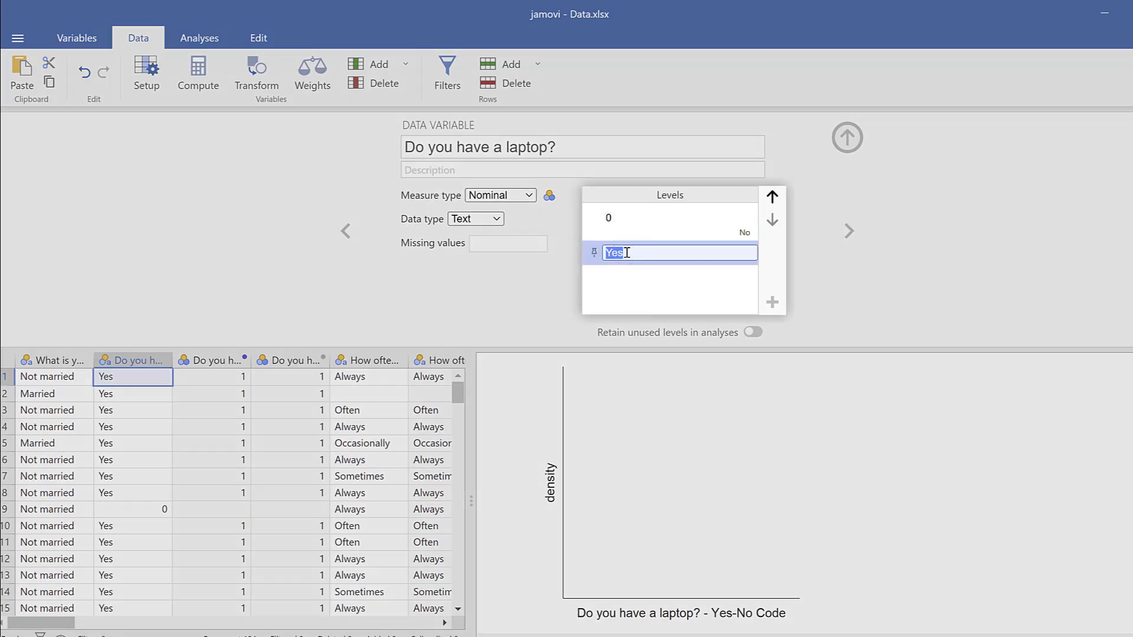
{"action": "type", "text": "1"}
{"action": "key", "text": "Return"}
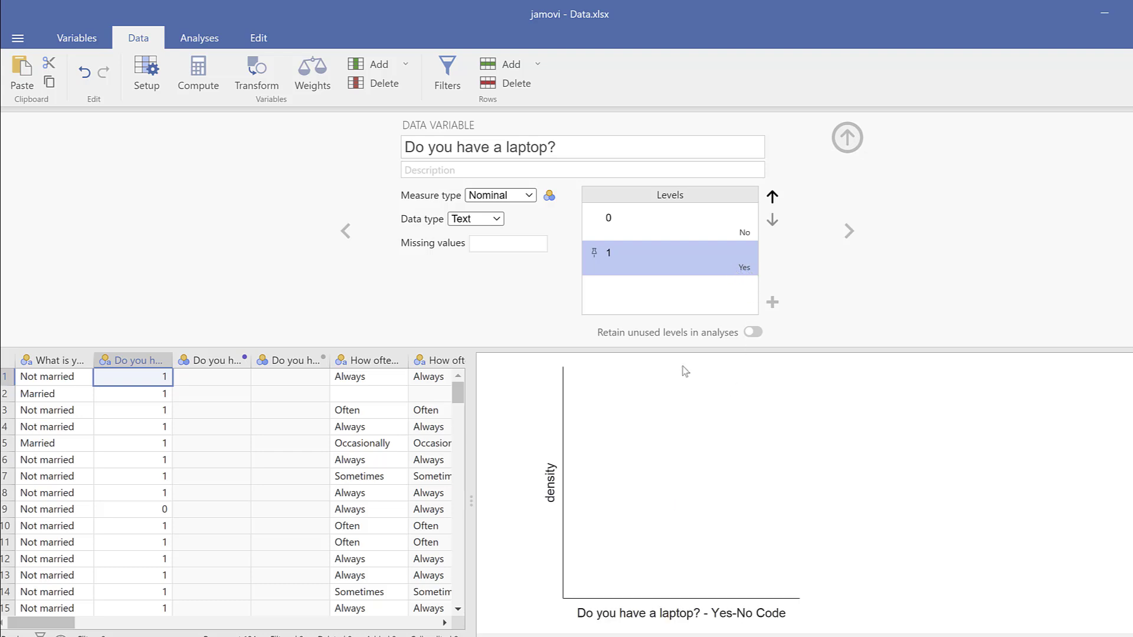
{"action": "left_click", "coordinate": [124, 363]}
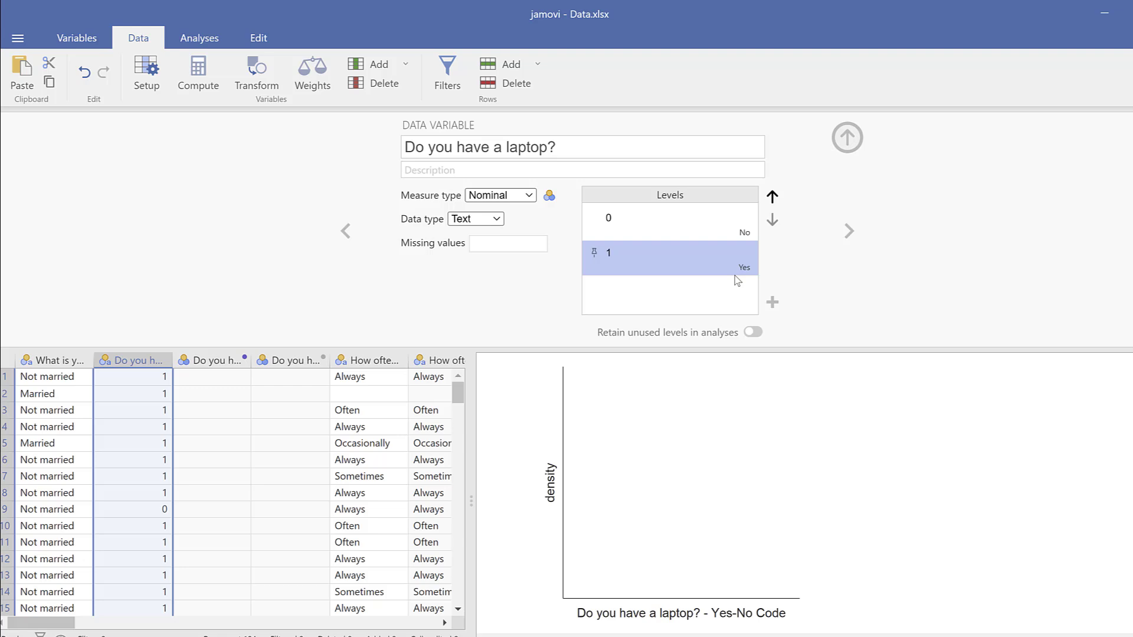
{"action": "scroll", "coordinate": [671, 518], "scroll_direction": "down", "scroll_amount": 3}
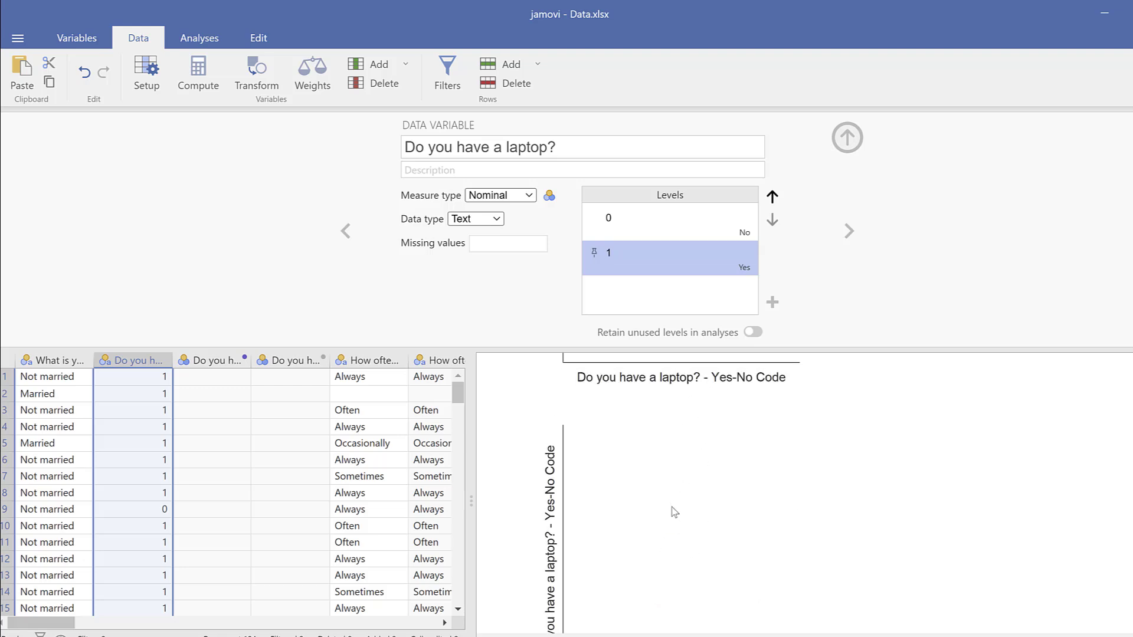
{"action": "scroll", "coordinate": [679, 501], "scroll_direction": "down", "scroll_amount": 2}
{"action": "scroll", "coordinate": [597, 406], "scroll_direction": "up", "scroll_amount": 1}
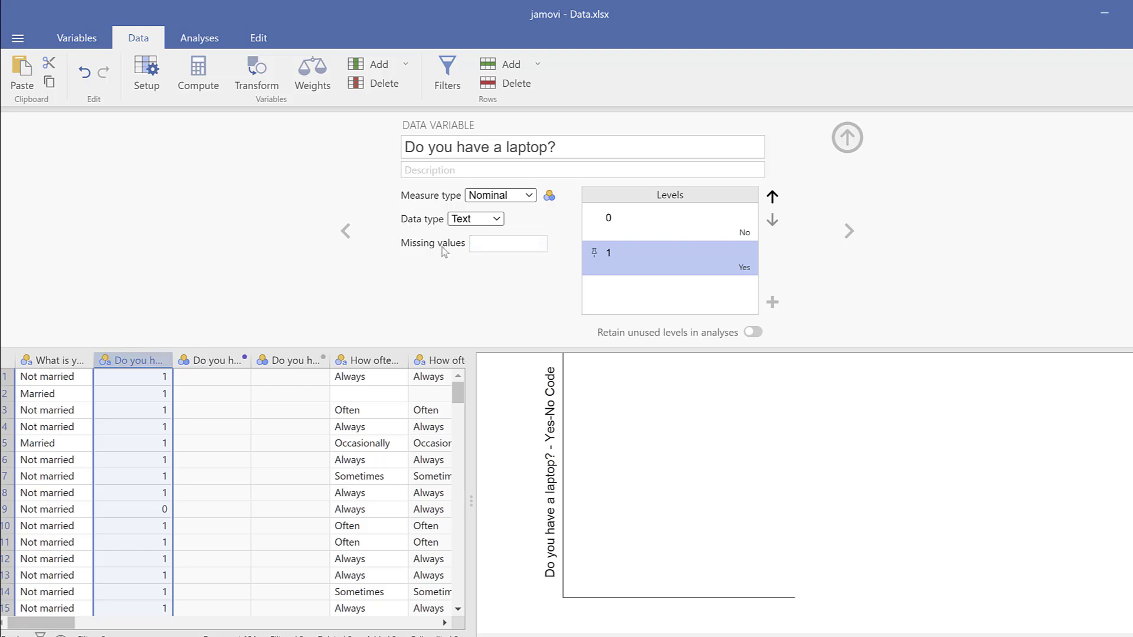
{"action": "left_click", "coordinate": [497, 219]}
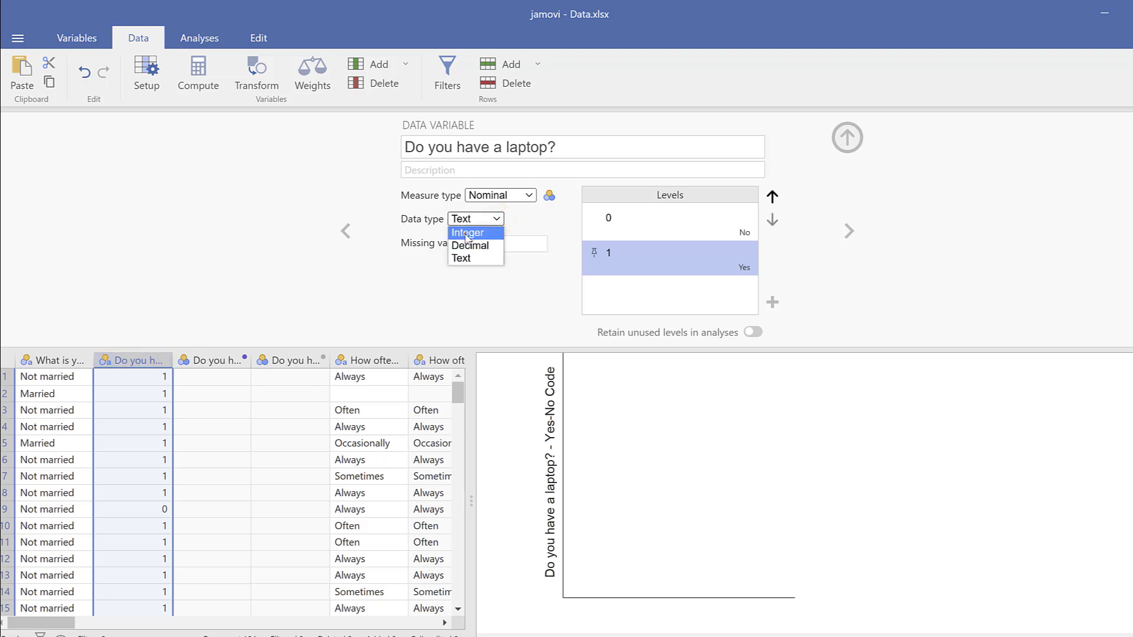
{"action": "left_click", "coordinate": [467, 234]}
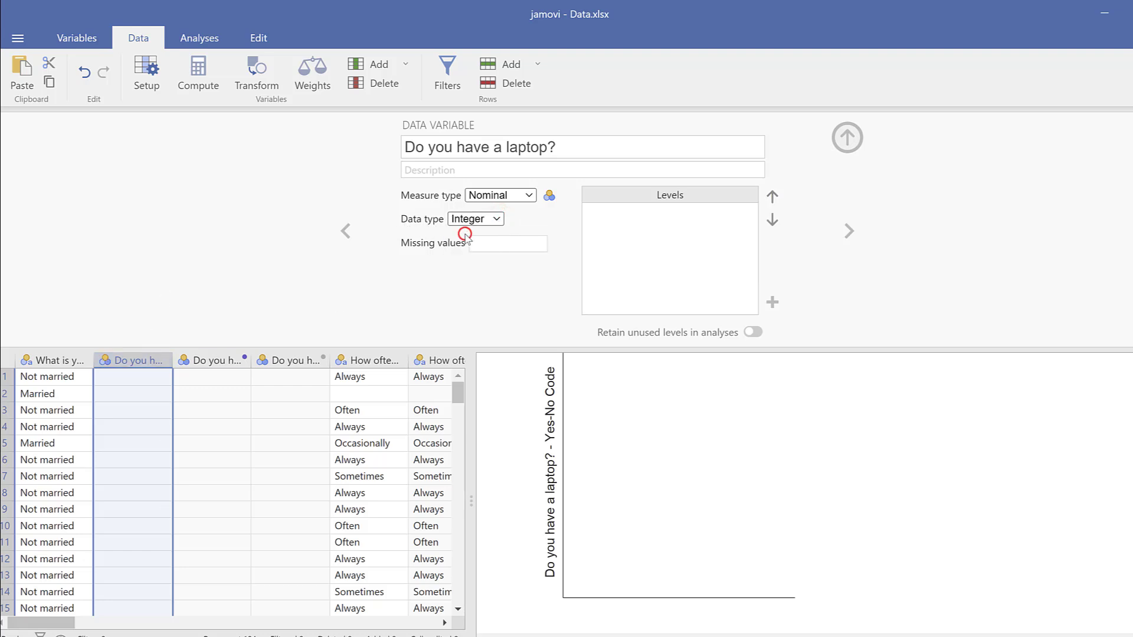
{"action": "left_click", "coordinate": [498, 219]}
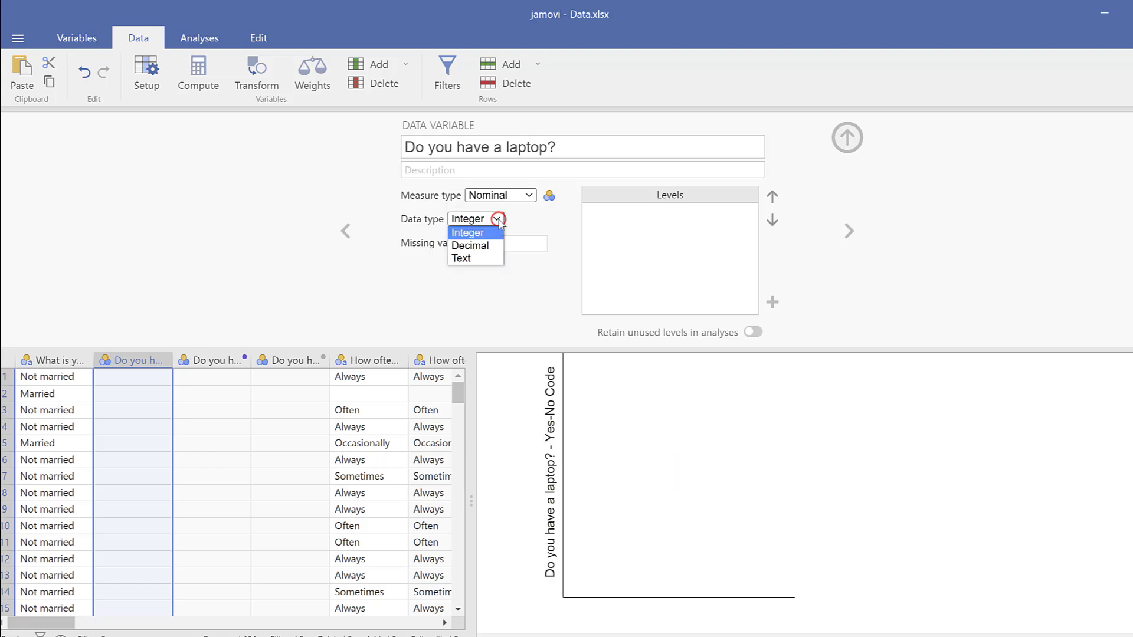
{"action": "left_click", "coordinate": [467, 245]}
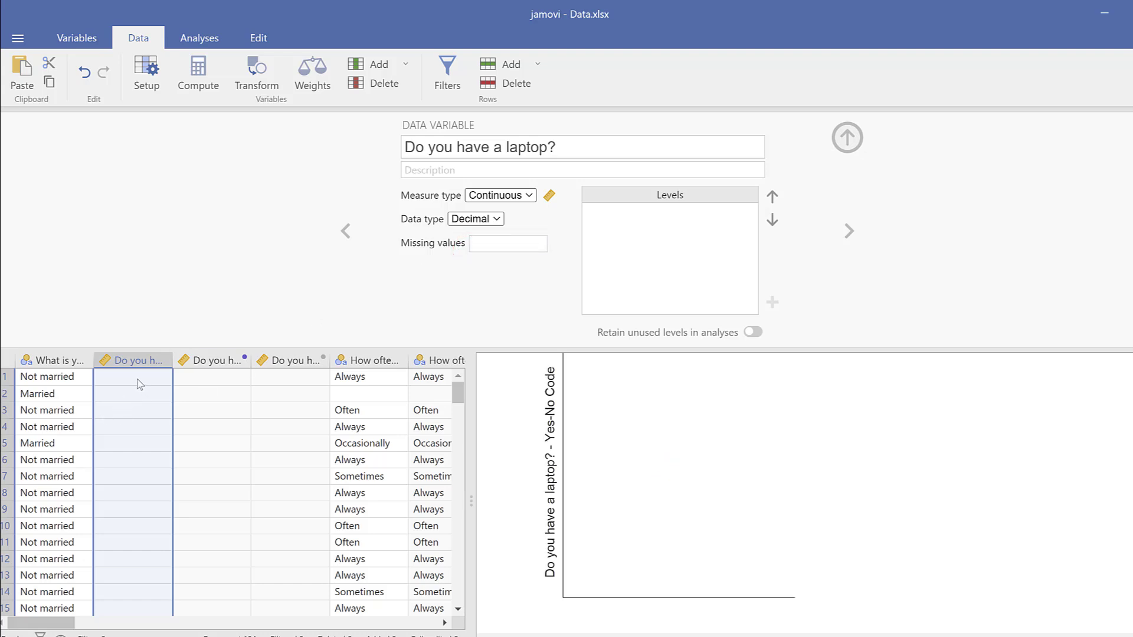
{"action": "left_click", "coordinate": [82, 72]}
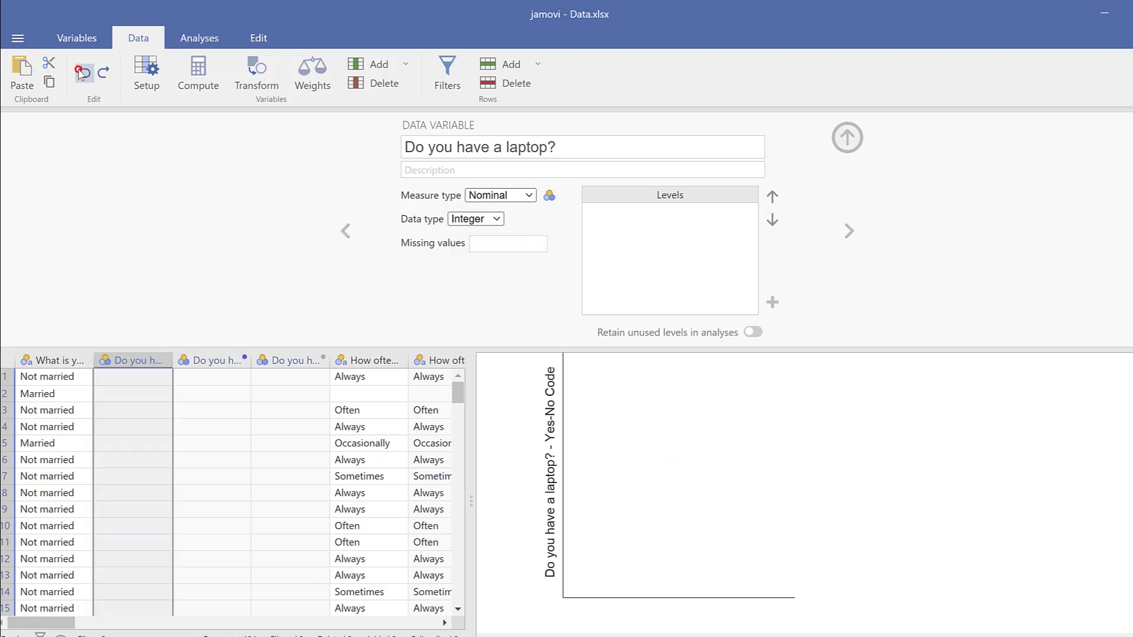
{"action": "left_click", "coordinate": [82, 72]}
{"action": "left_click", "coordinate": [82, 72]}
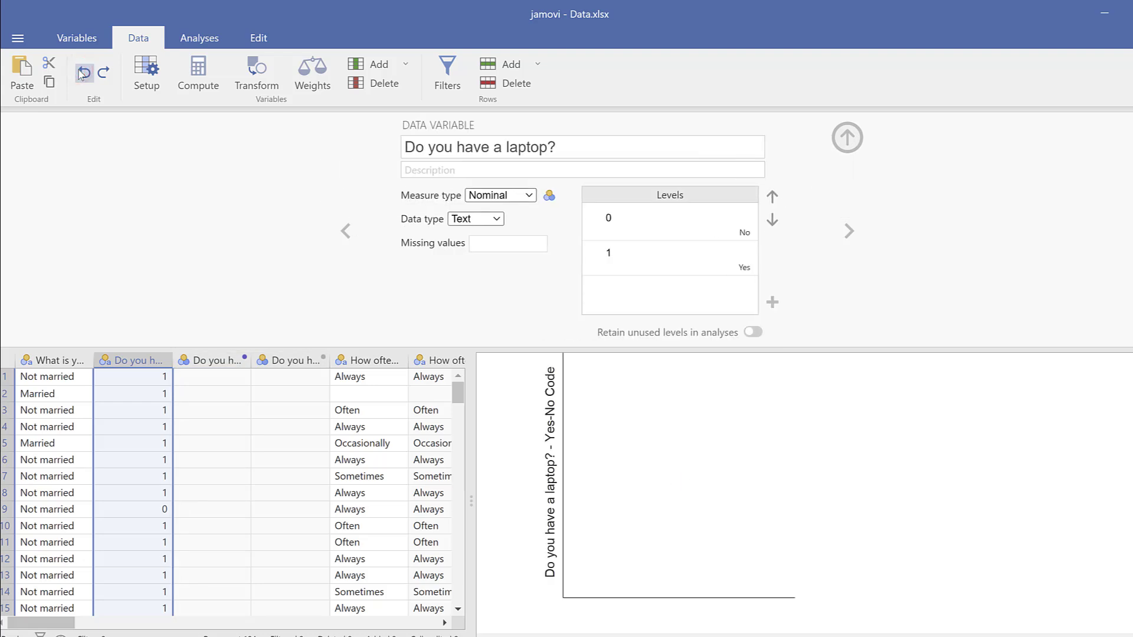
- Compare the Yes-No Code transformed variable's settings with the laptop question's settings
{"action": "left_click", "coordinate": [213, 377]}
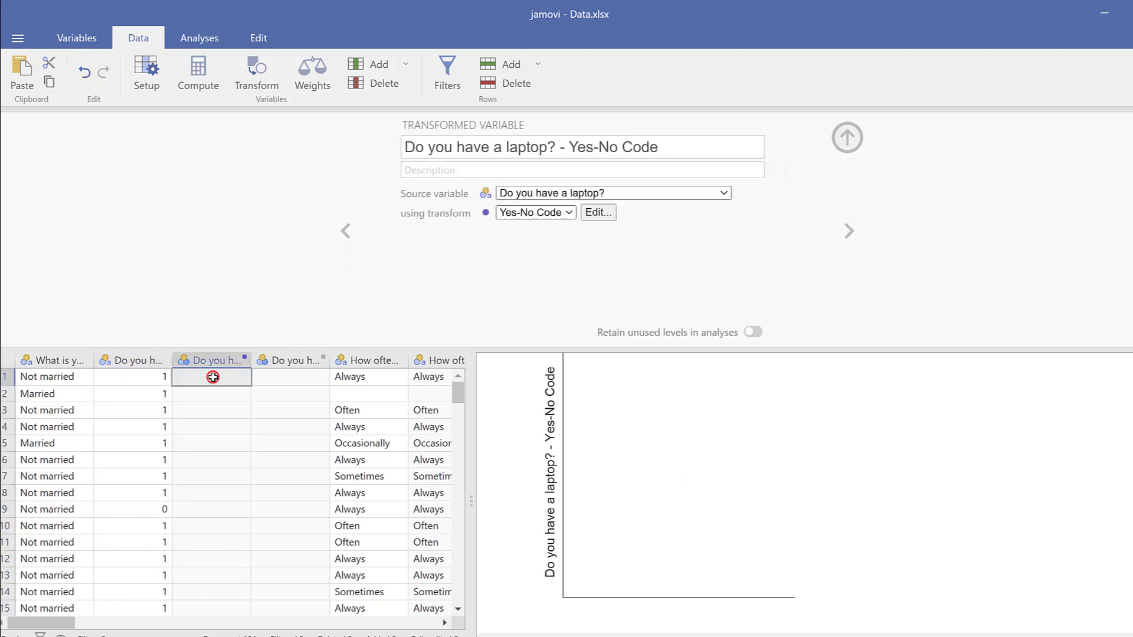
{"action": "left_click", "coordinate": [156, 376]}
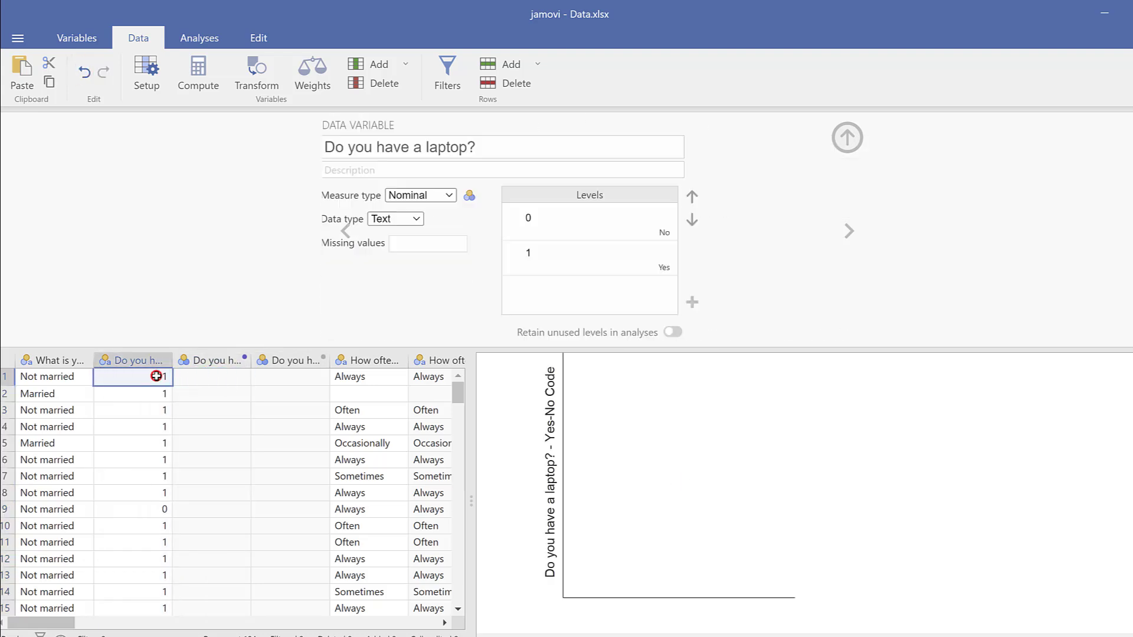
{"action": "left_click", "coordinate": [226, 375]}
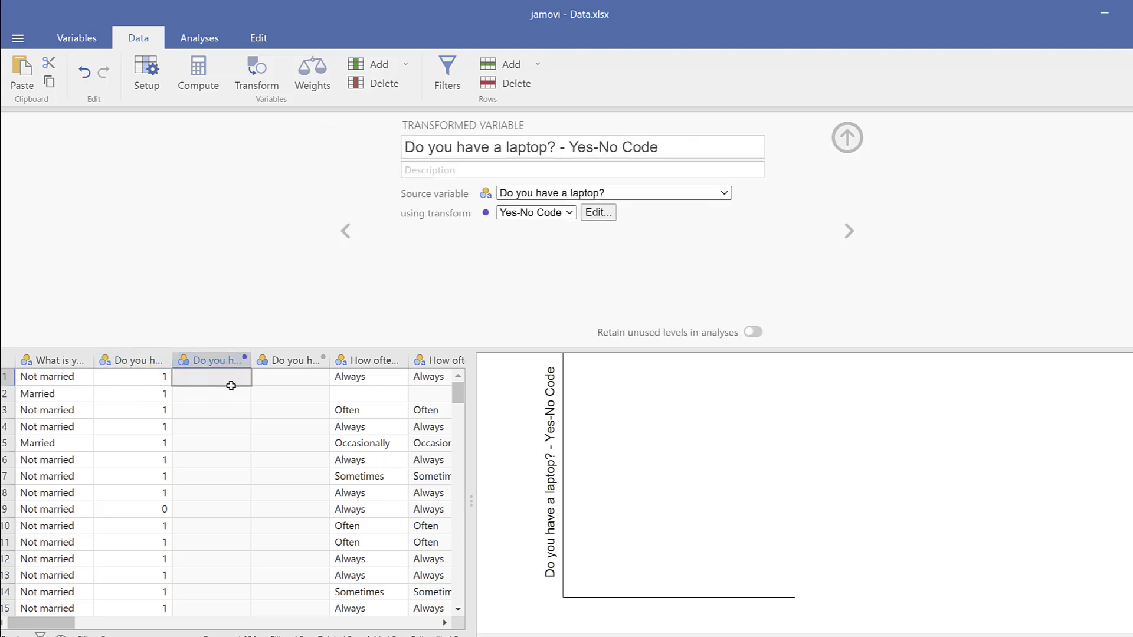
{"action": "left_click", "coordinate": [142, 361]}
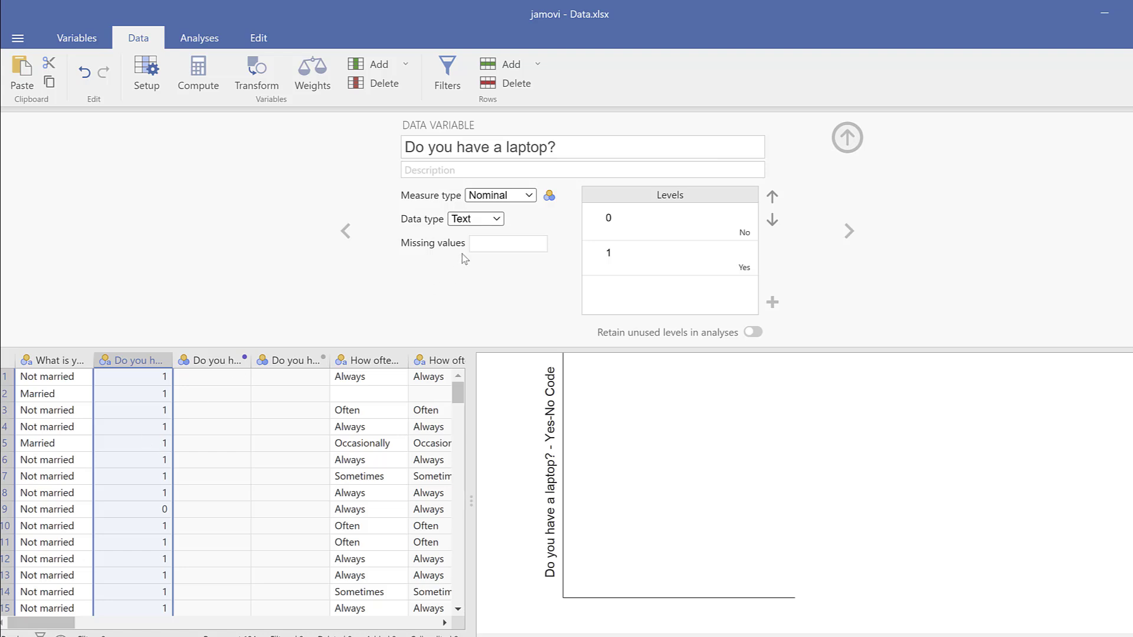
- Set the laptop question's data type to Integer, undo it, then choose Decimal
{"action": "left_click", "coordinate": [493, 219]}
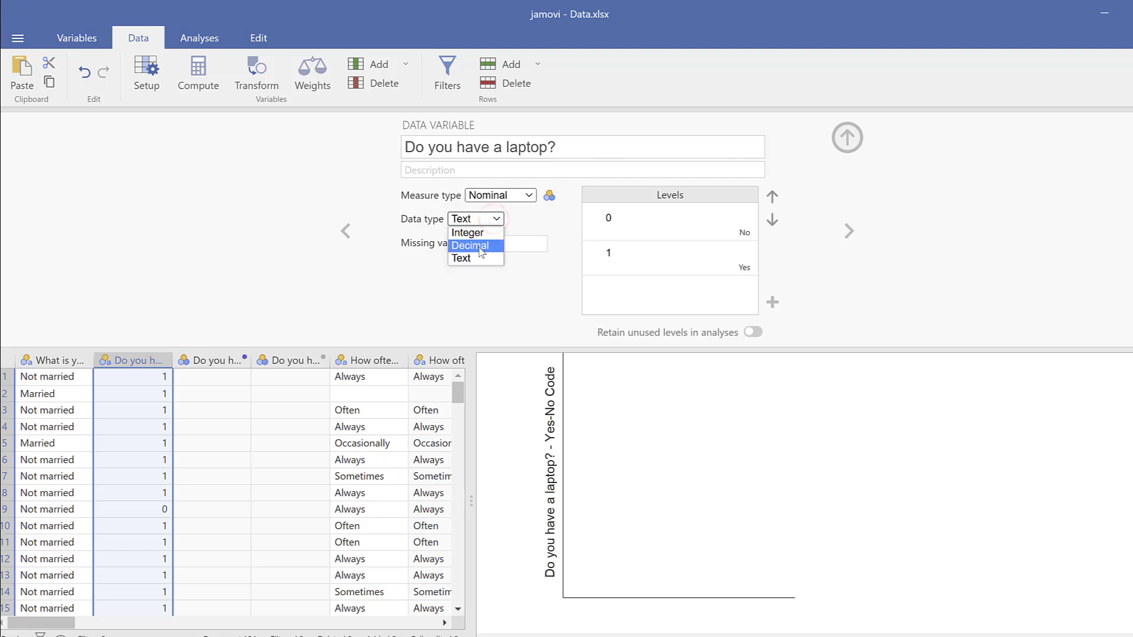
{"action": "left_click", "coordinate": [472, 234]}
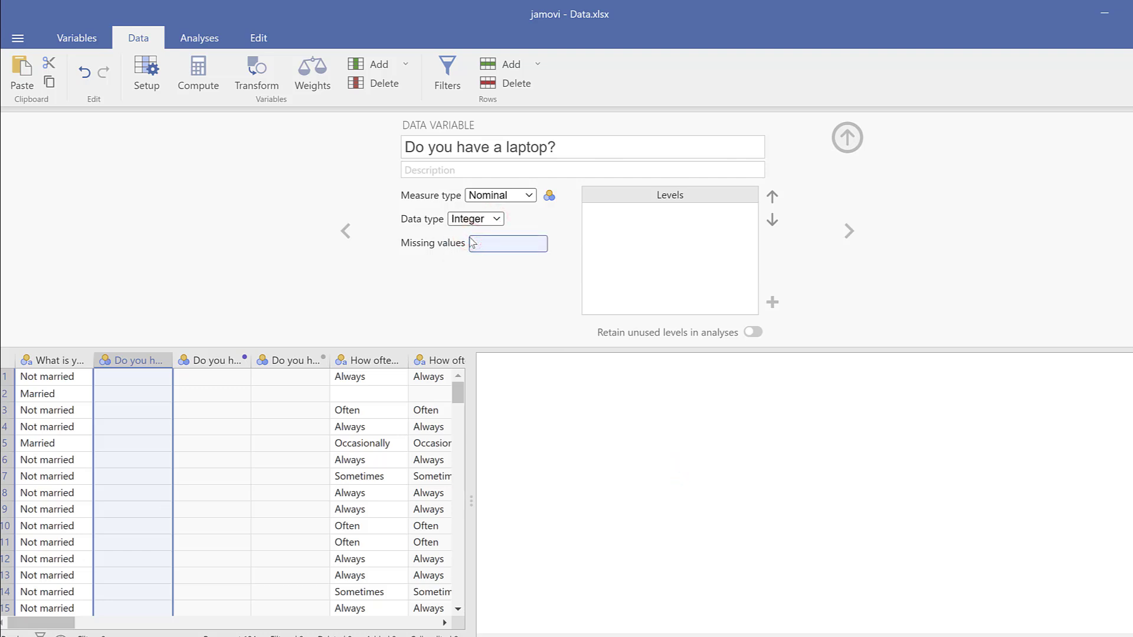
{"action": "left_click", "coordinate": [83, 76]}
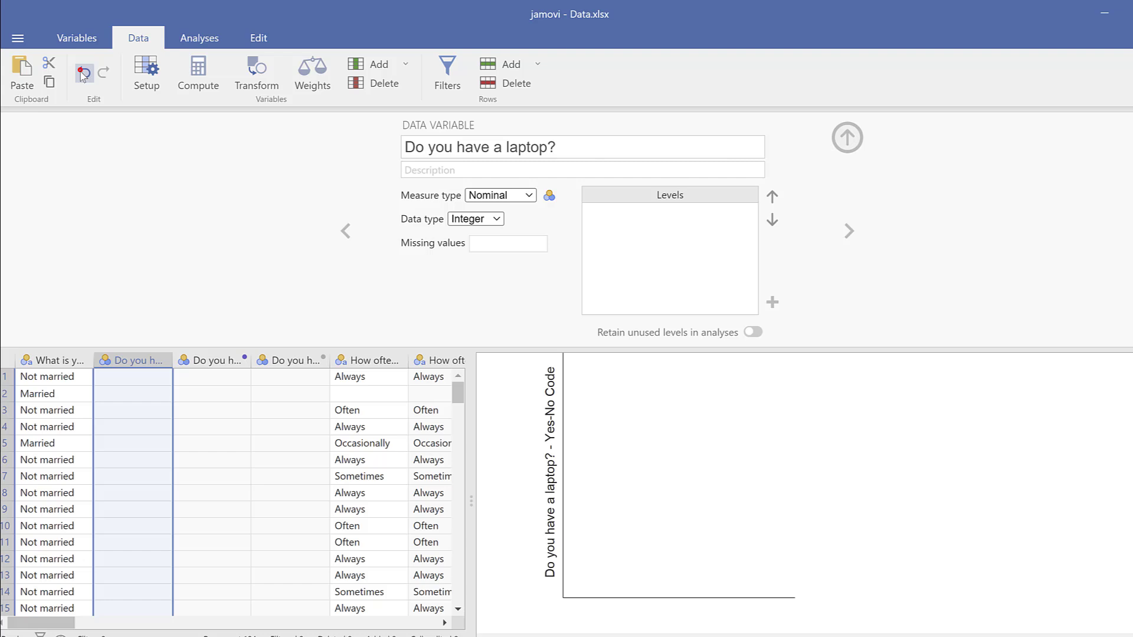
{"action": "left_click", "coordinate": [497, 219]}
{"action": "left_click", "coordinate": [485, 246]}
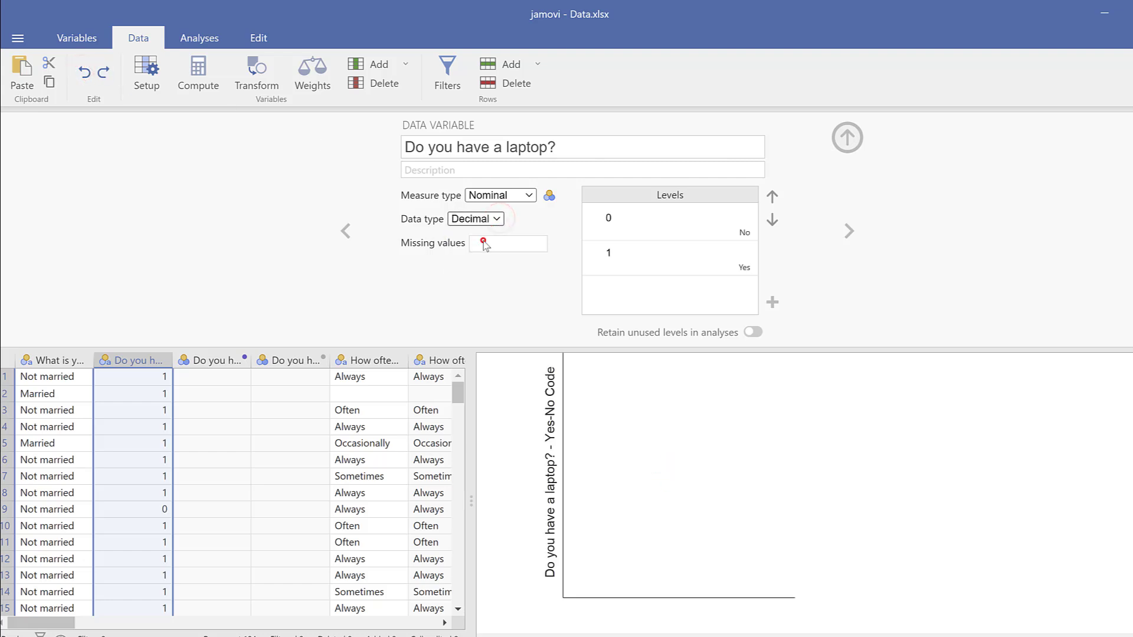